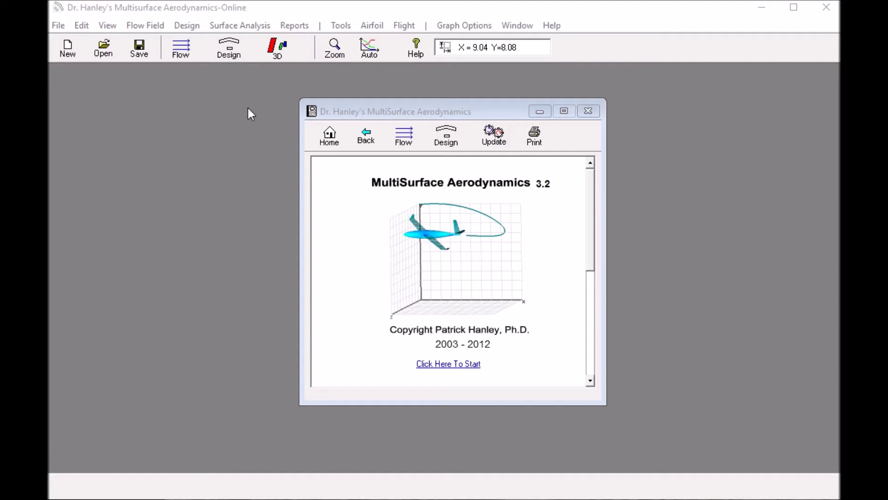
Open the surface editor and nudge Surface 1 to (-0.08, -0.08, 0)
click(229, 48)
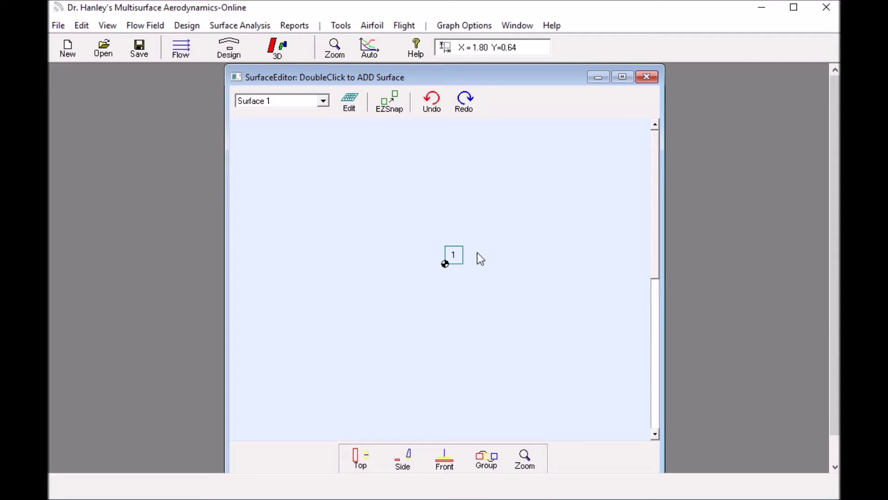
click(452, 256)
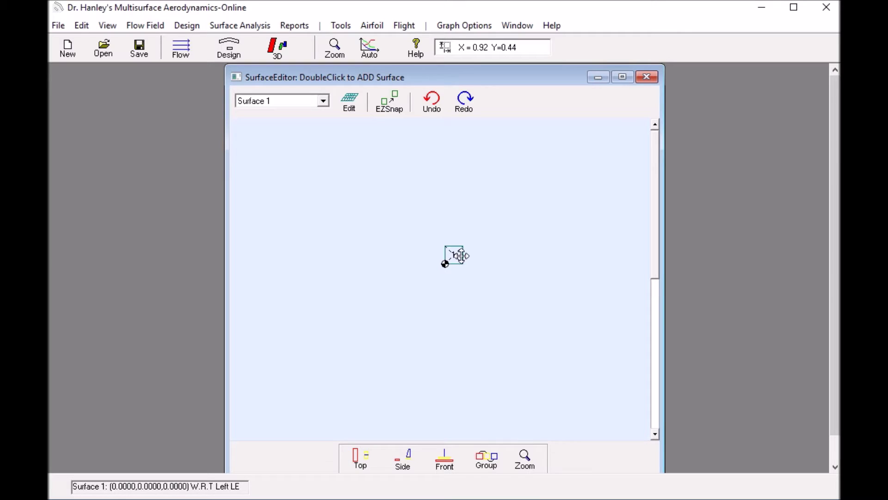
drag(461, 256, 458, 255)
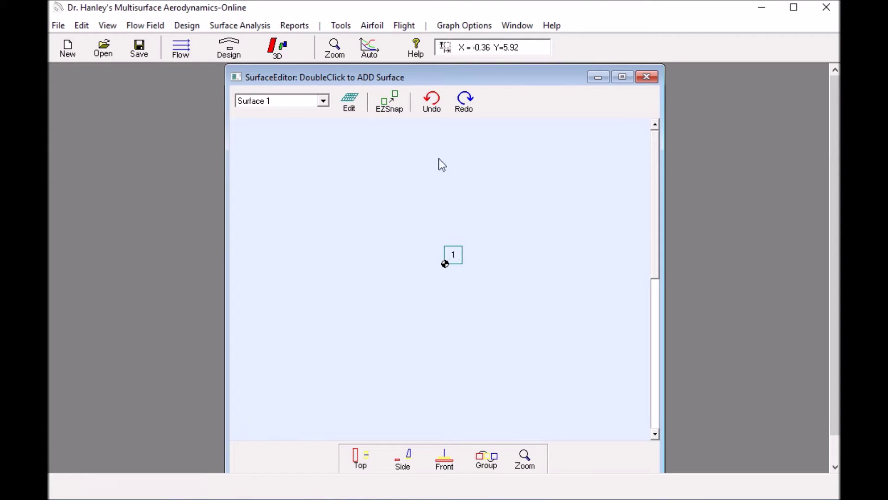
drag(450, 250, 450, 251)
Give Surface 1 a 0.66 m span, 0.18 m chords and X resolution 16
double_click(450, 254)
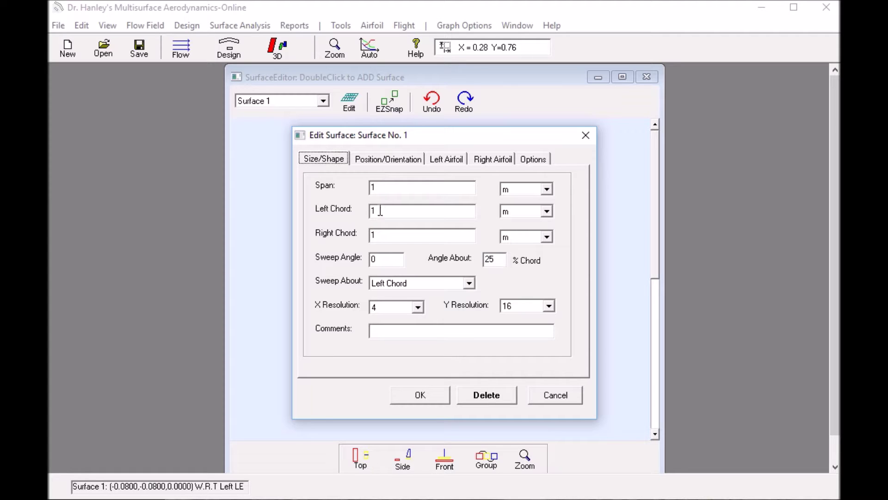
key(Tab)
text(.66)
key(Tab)
key(Tab)
text(.18)
click(419, 308)
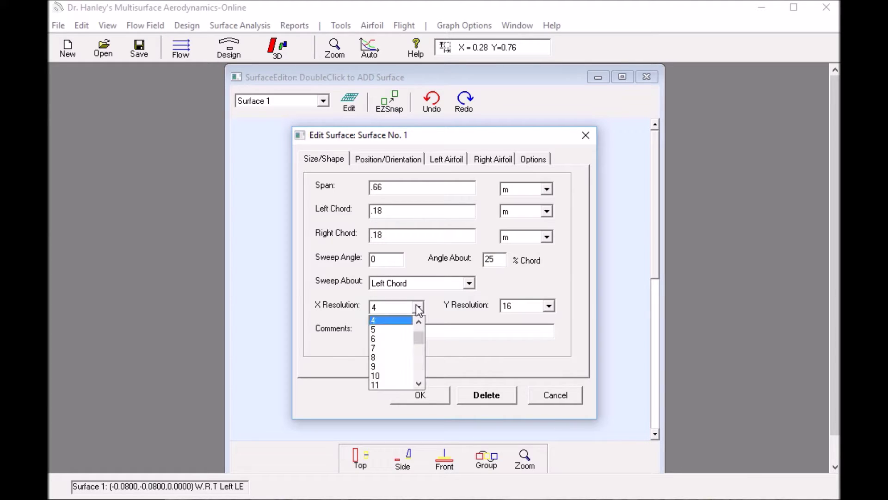
scroll(419, 383, down, 6)
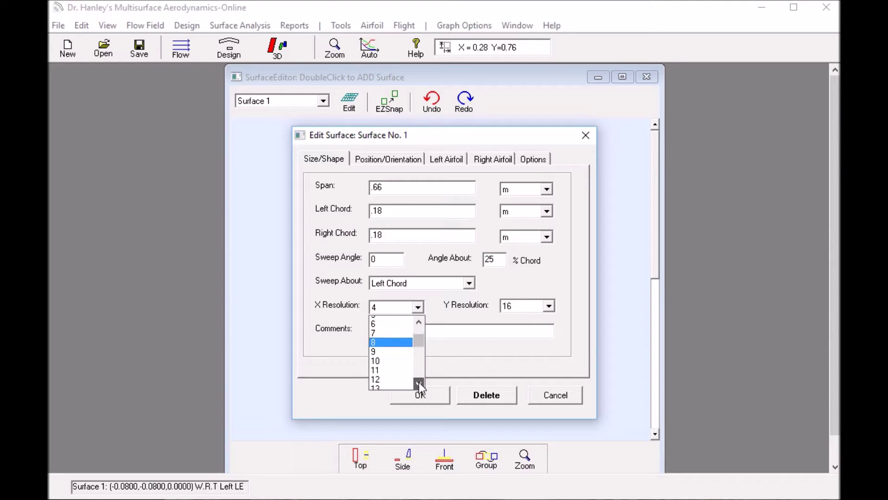
click(381, 375)
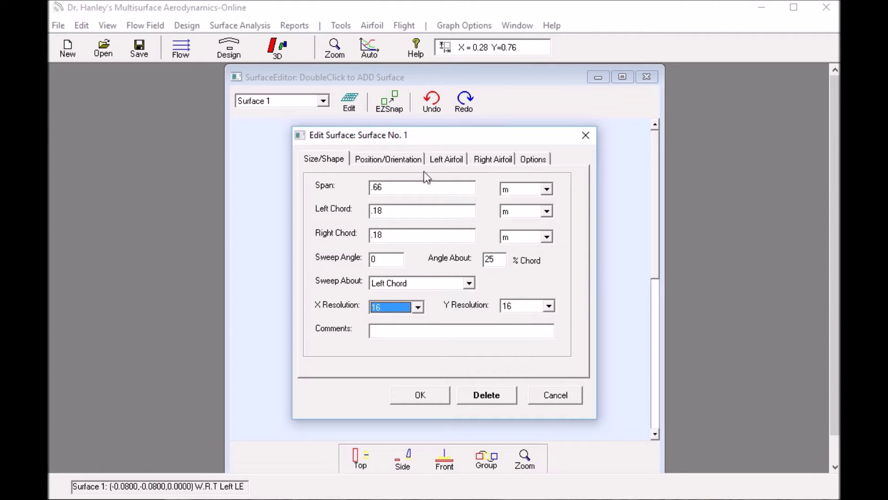
Set Surface 1's X and Y location to 0
click(408, 159)
key(Tab)
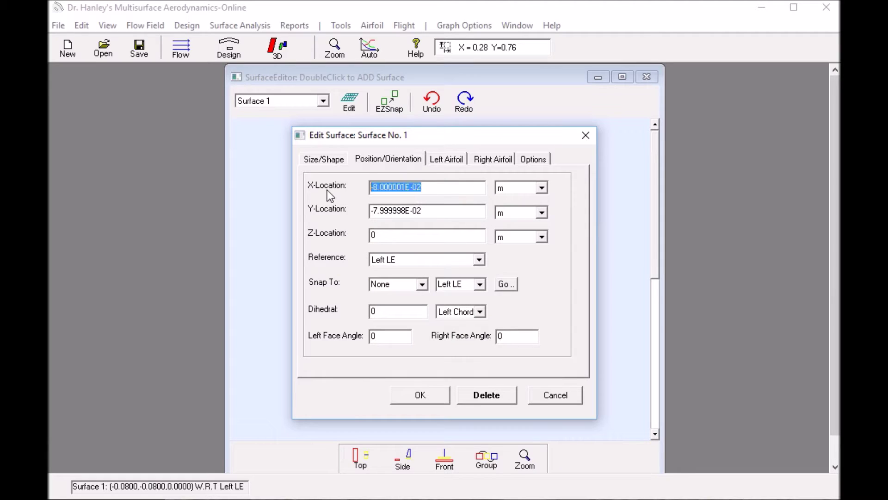
text(0)
drag(426, 210, 356, 202)
text(0)
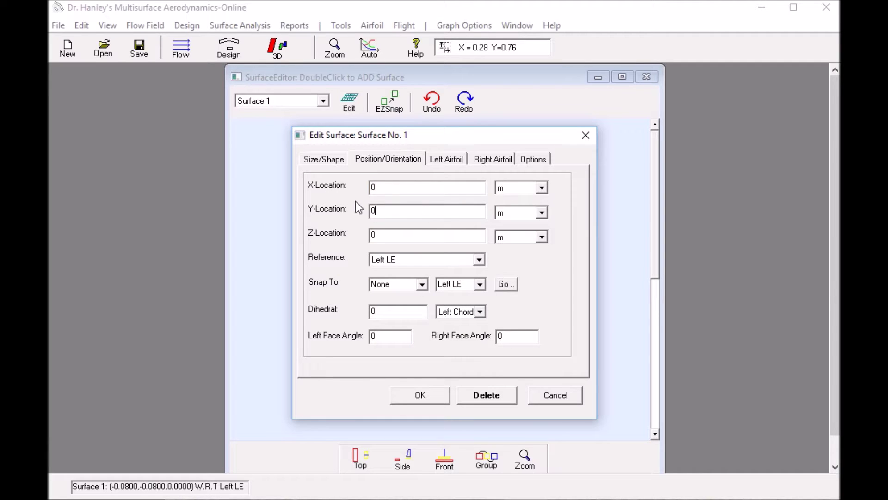
click(440, 157)
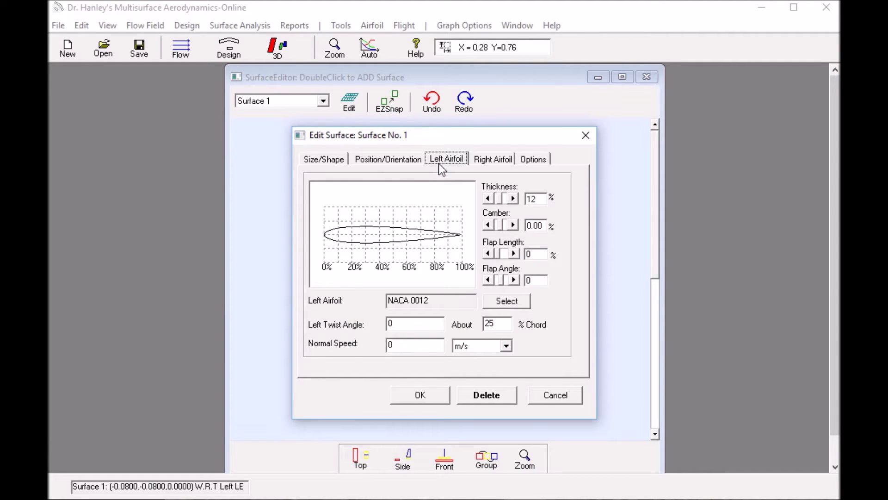
Set Surface 1's left airfoil to E817.DAT (EPPLER 817 HYDR) from the UIUC database
click(506, 301)
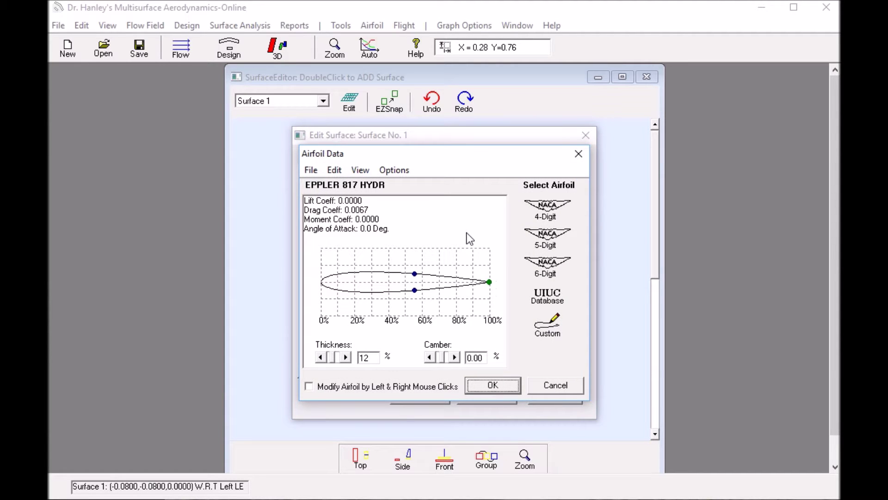
click(546, 298)
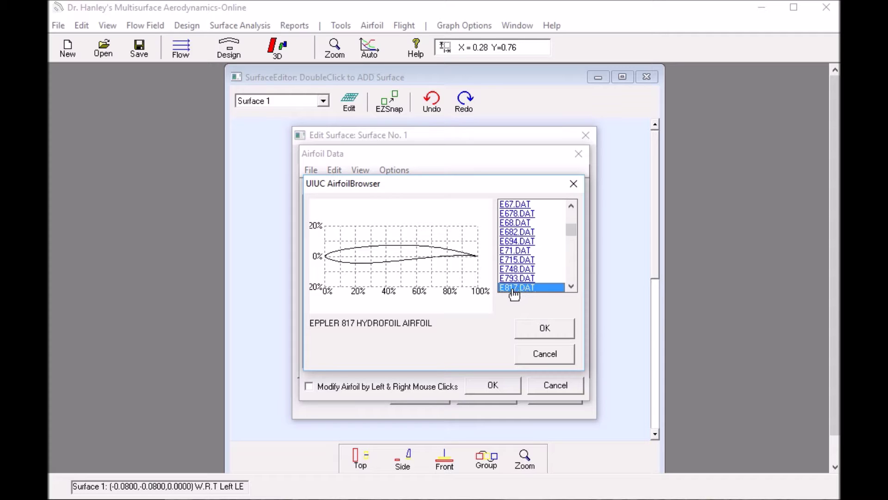
click(544, 331)
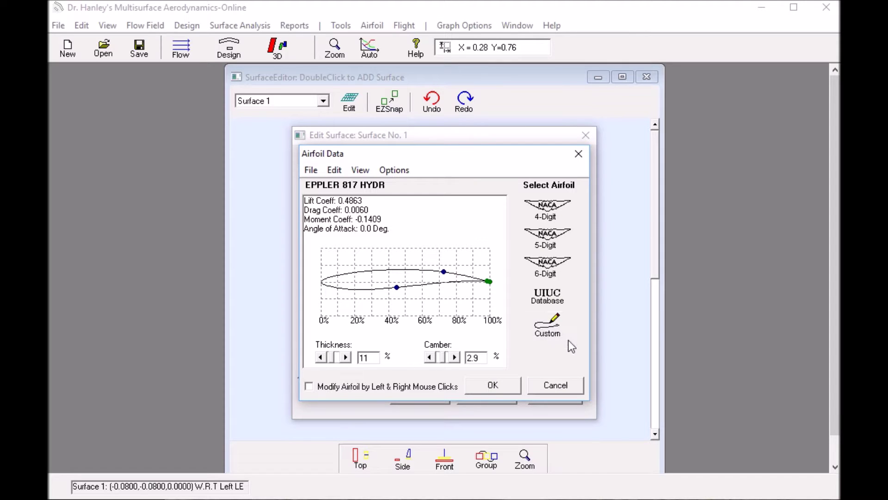
click(492, 385)
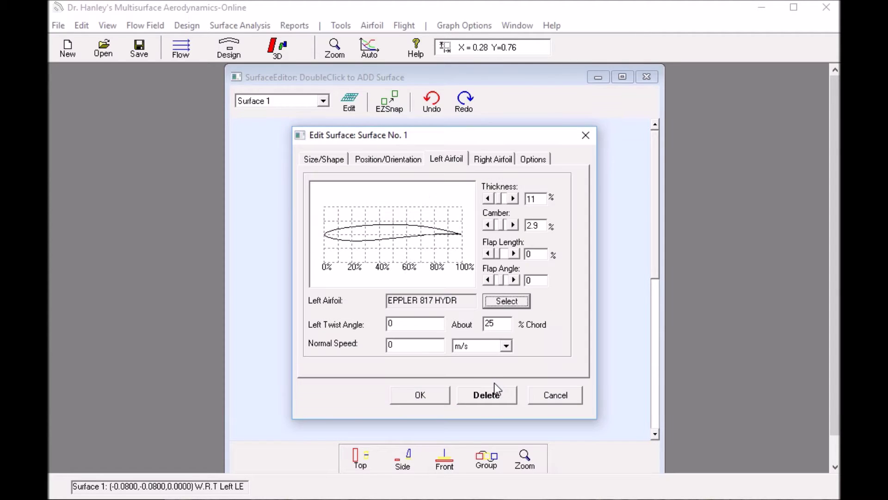
Use EPPLER 817 HYDR for the right airfoil as well and apply the surface settings
click(490, 159)
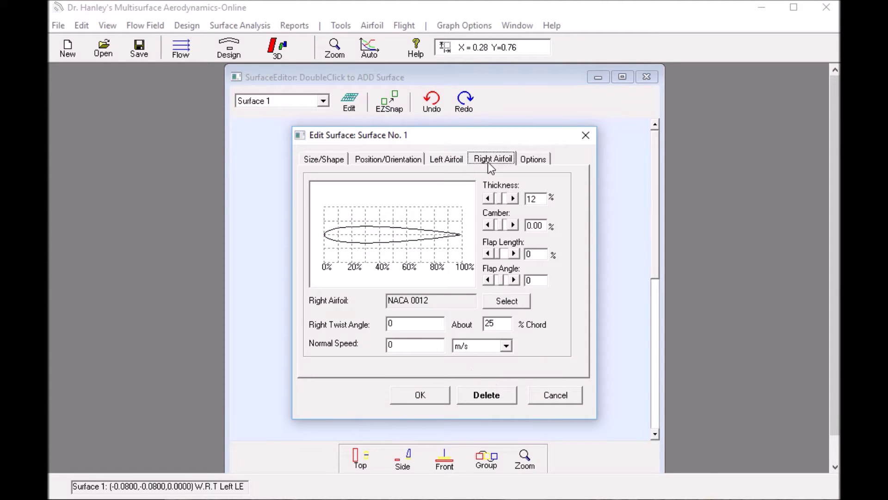
click(508, 302)
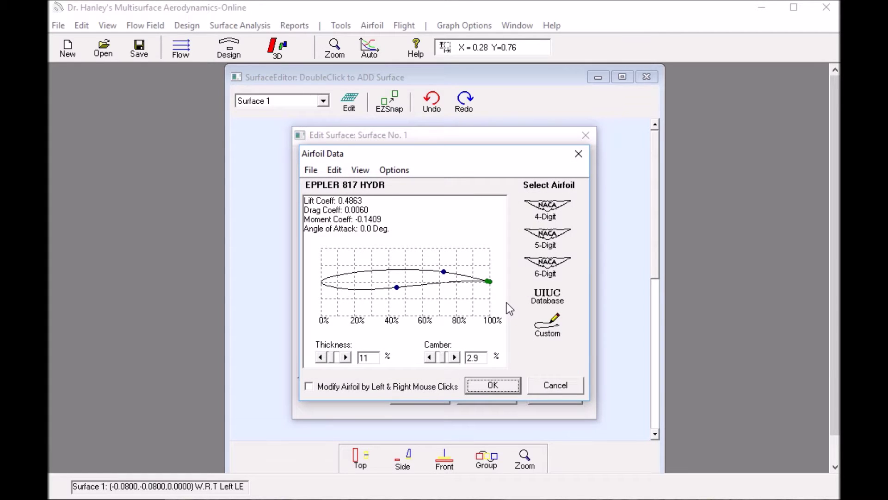
click(489, 387)
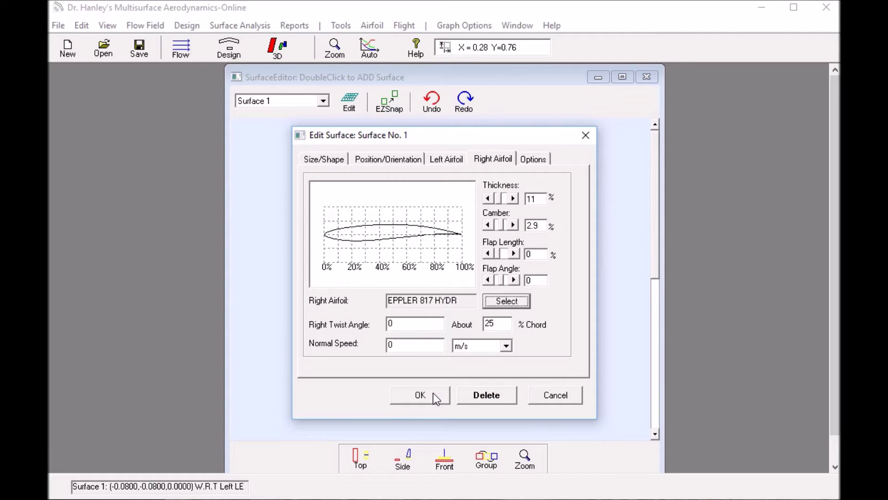
click(433, 392)
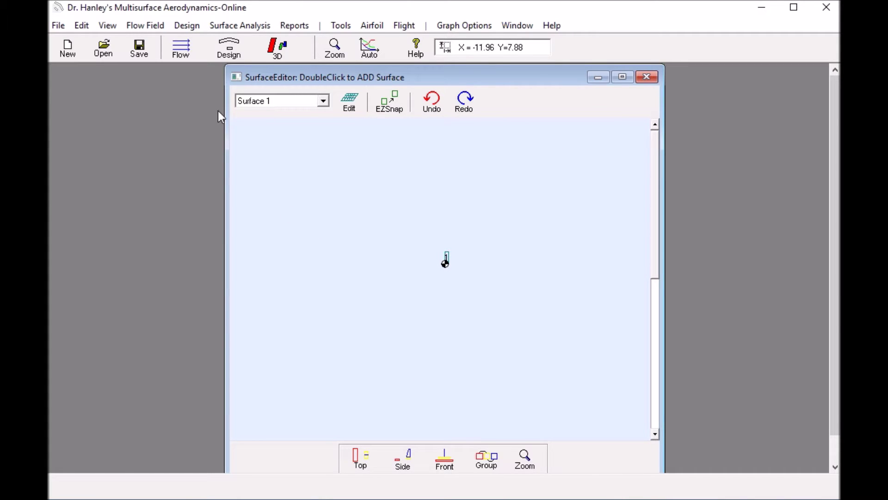
click(273, 51)
Show Surface 1 as a shaded outer surface and rotate it in the 3-D viewer
drag(341, 138, 168, 95)
drag(224, 158, 224, 185)
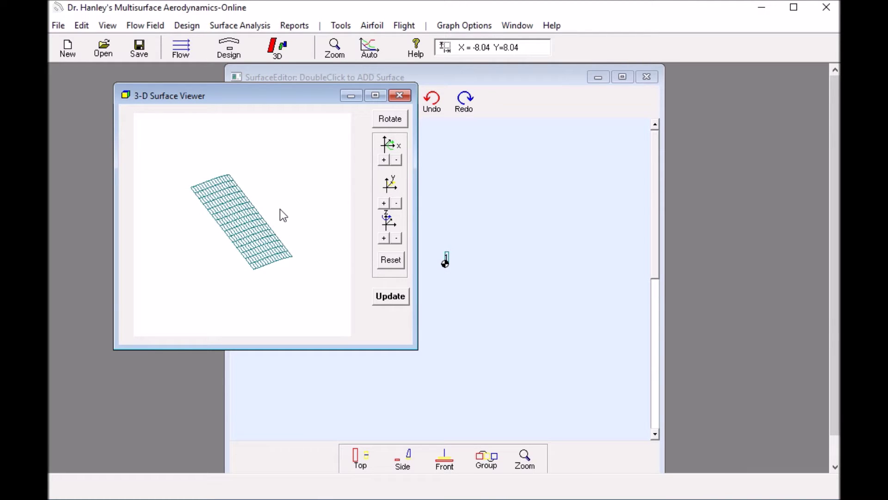
click(479, 238)
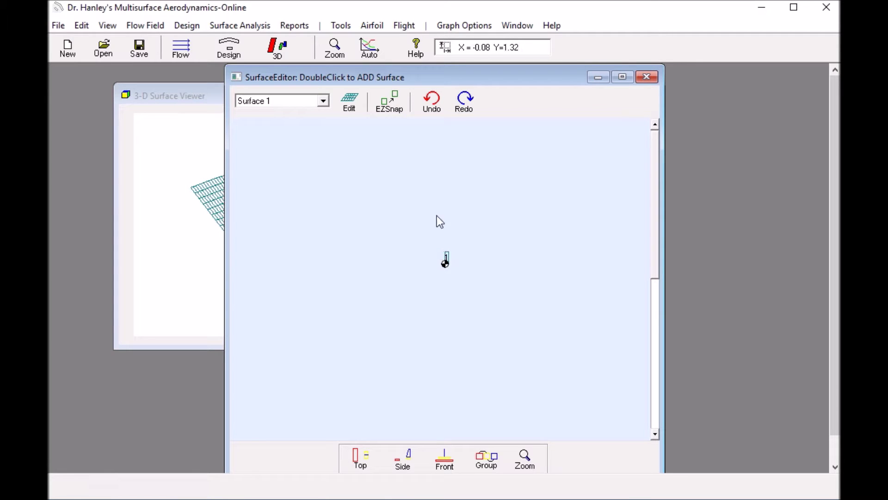
click(354, 110)
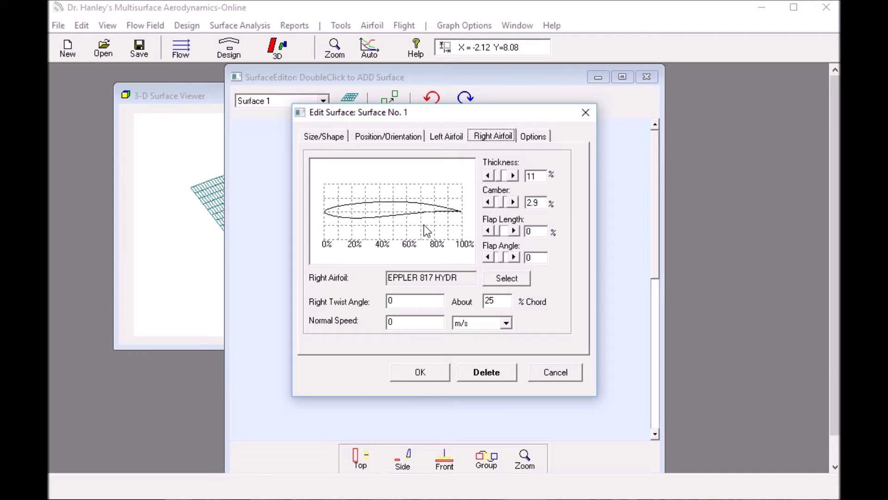
click(534, 135)
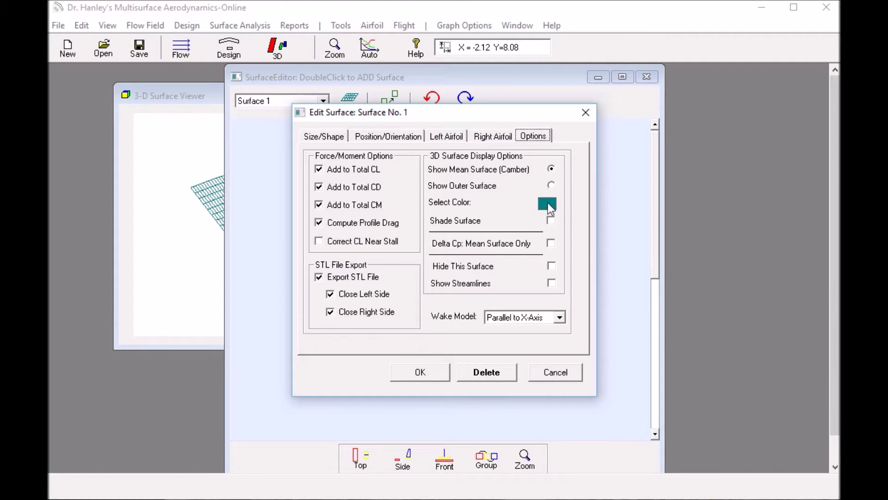
click(552, 184)
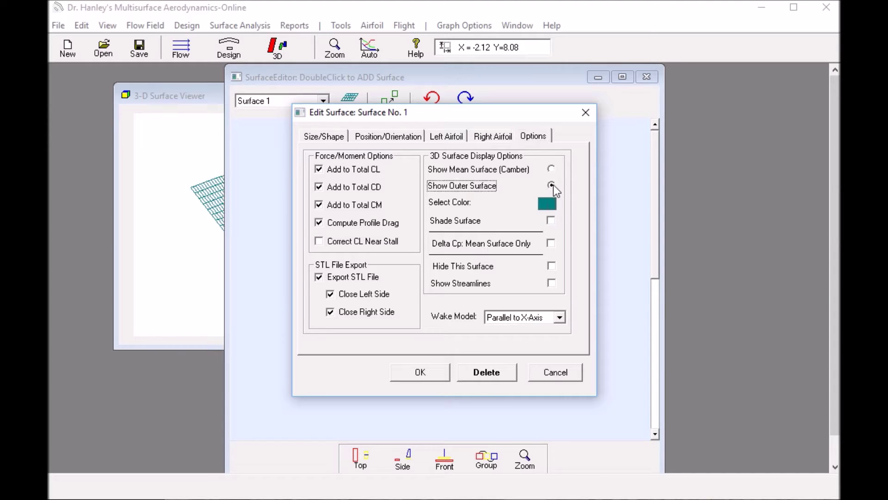
click(551, 221)
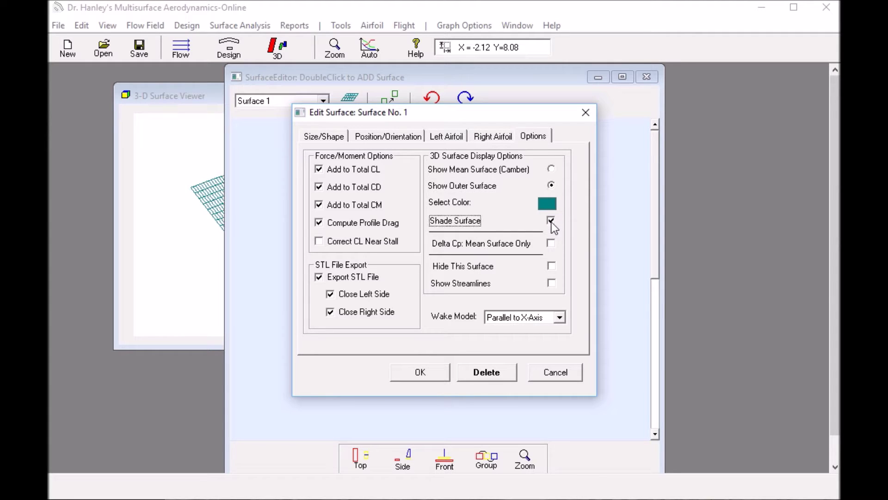
click(419, 375)
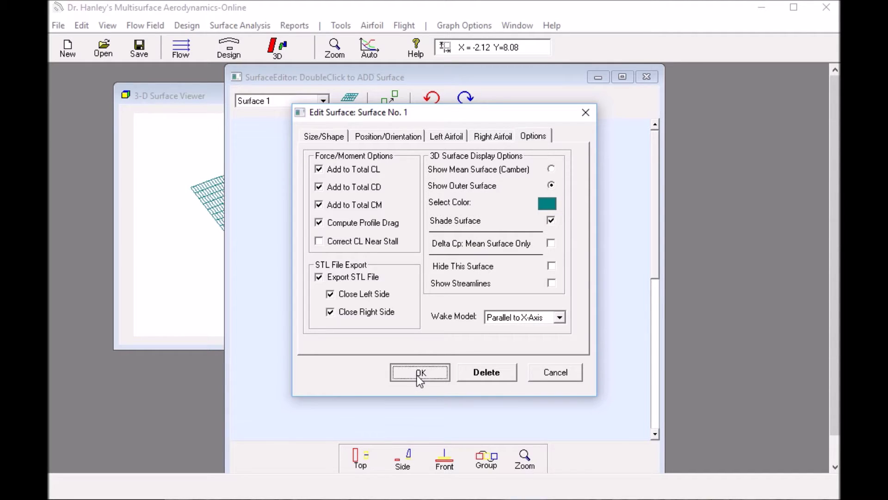
click(200, 306)
mouse_move(257, 273)
mouse_down()
mouse_move(251, 260)
mouse_move(266, 265)
mouse_up()
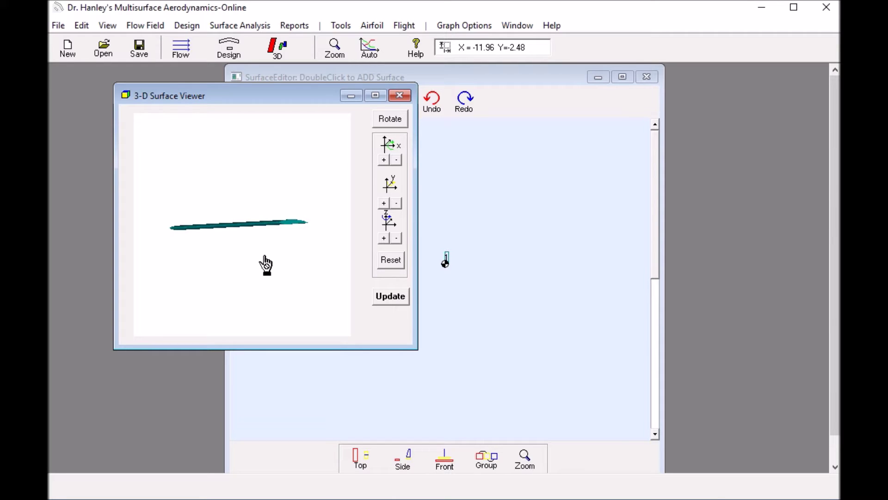
click(476, 82)
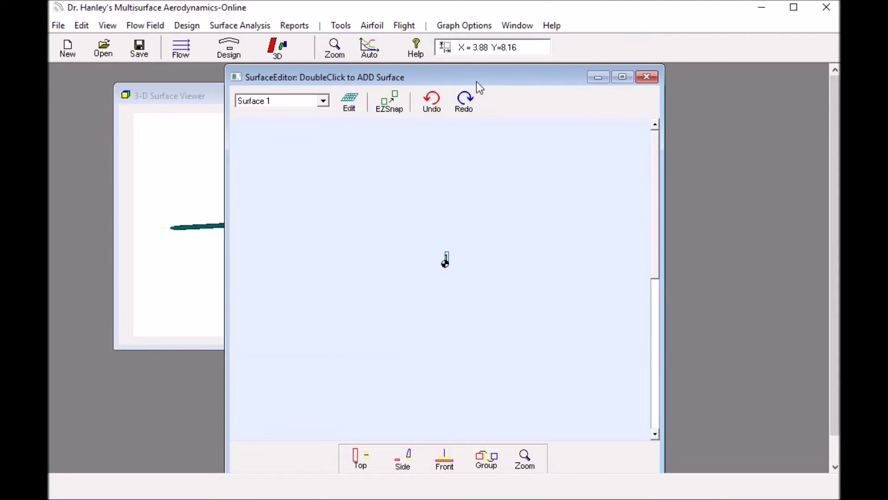
click(483, 463)
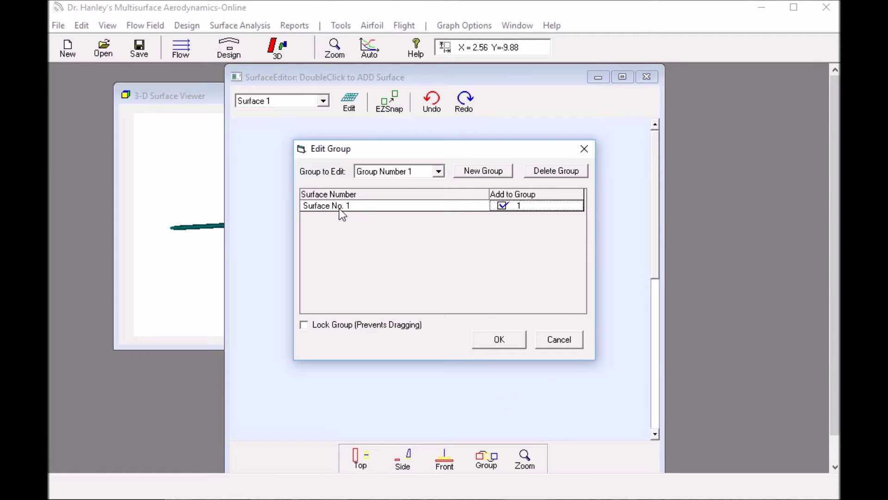
click(304, 325)
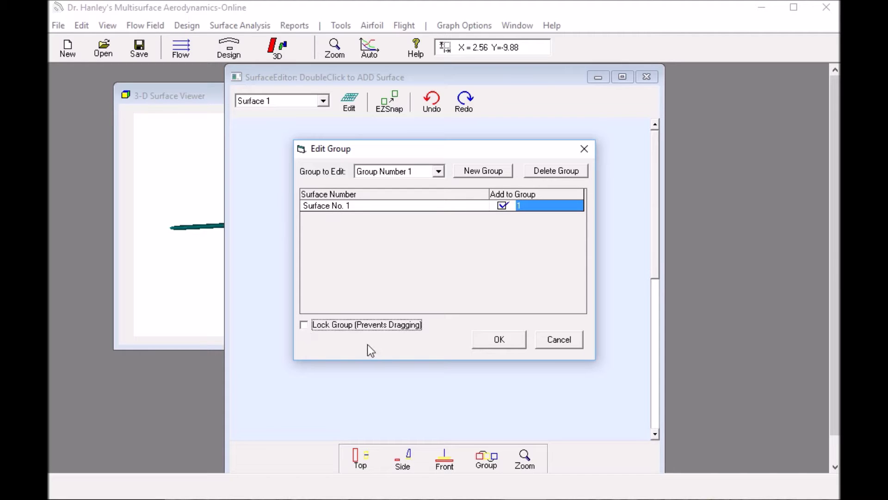
click(498, 340)
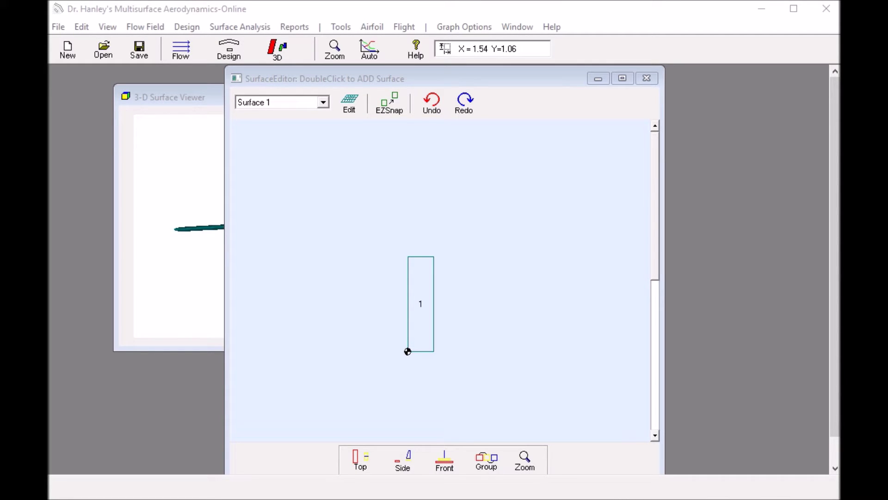
click(144, 235)
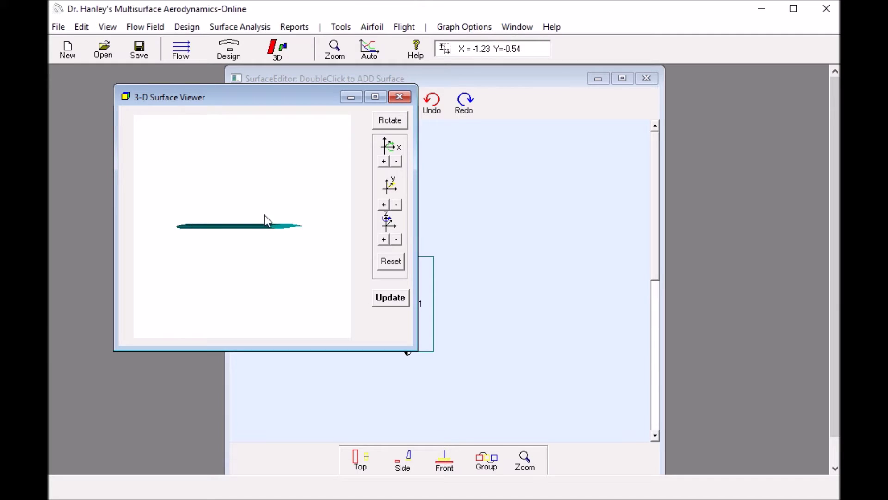
drag(264, 216, 239, 222)
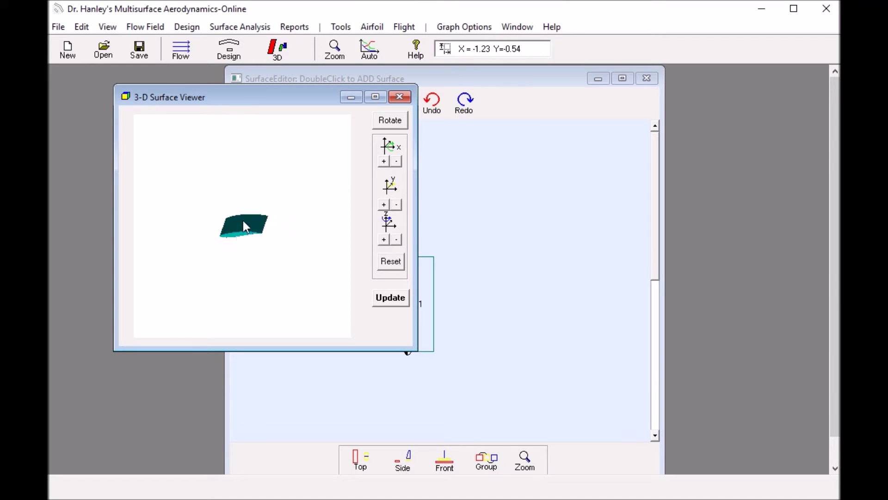
click(432, 223)
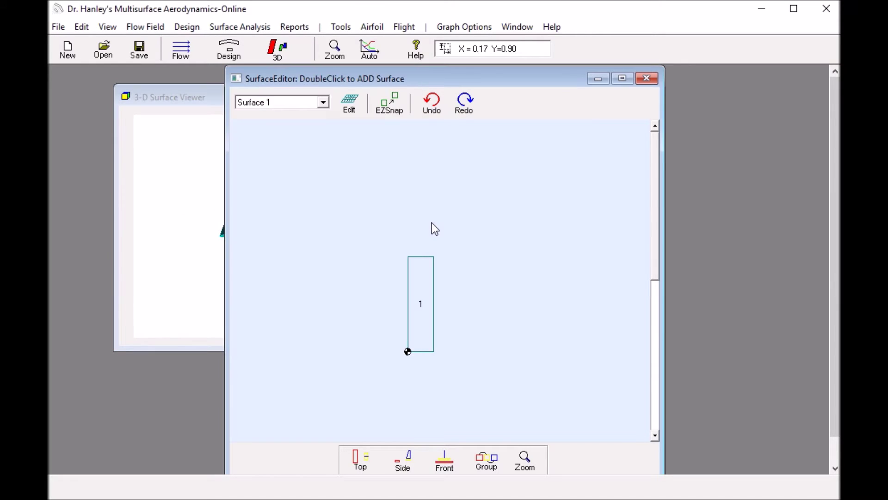
Add a new surface displayed as a shaded outer surface
double_click(407, 237)
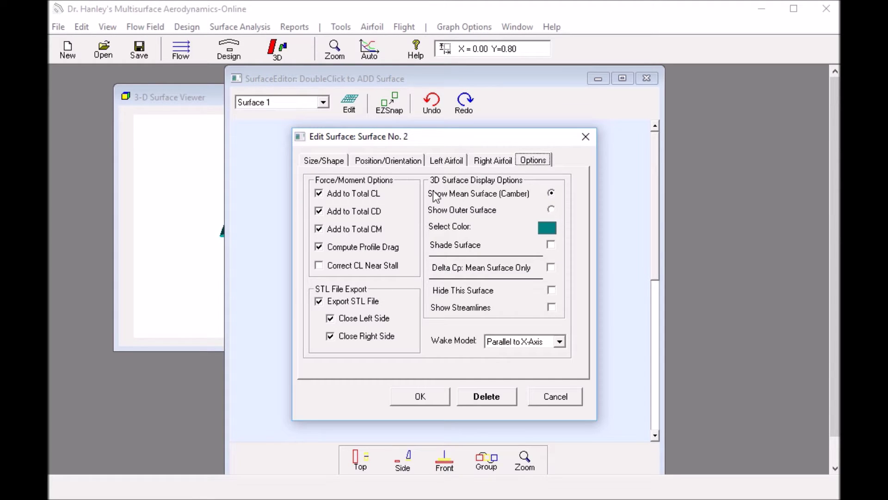
click(329, 162)
click(552, 210)
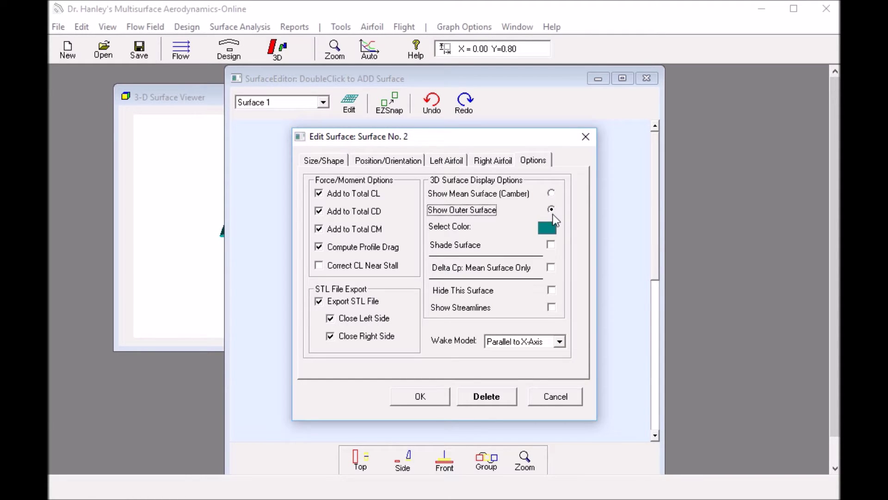
click(551, 244)
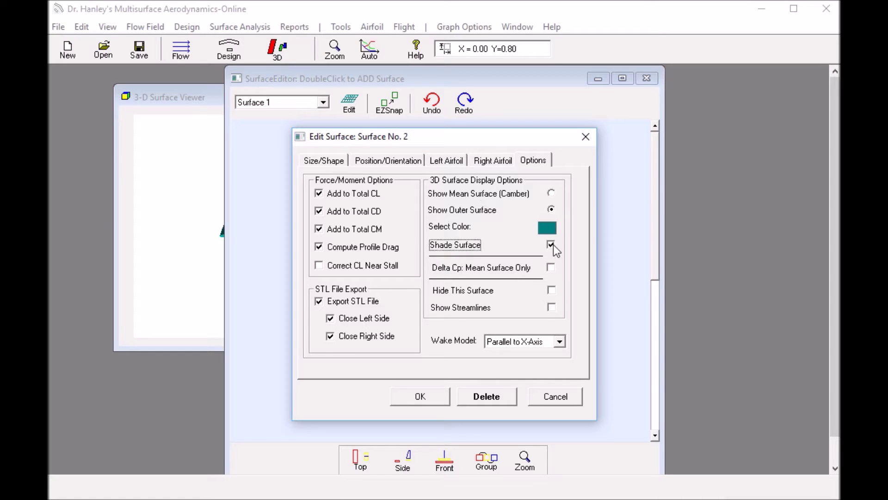
Give surface 2 a 0.99 m span, 0.18 m left and right chords, and X resolution 16
click(331, 165)
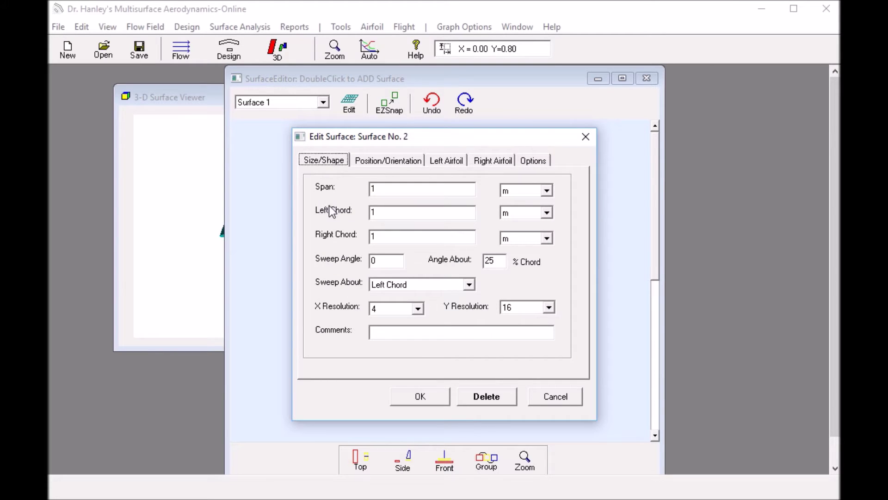
click(388, 188)
text(.99)
drag(377, 216, 363, 216)
text(.18)
drag(376, 236, 322, 229)
text(.18)
click(417, 308)
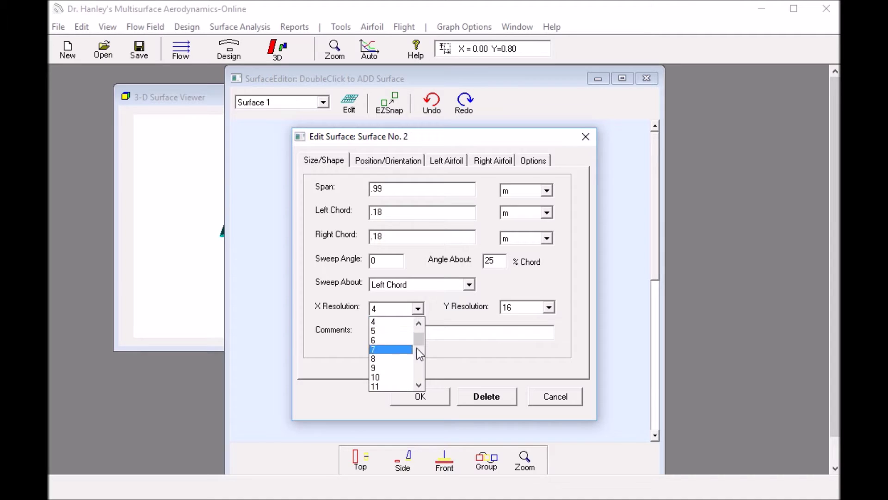
click(418, 384)
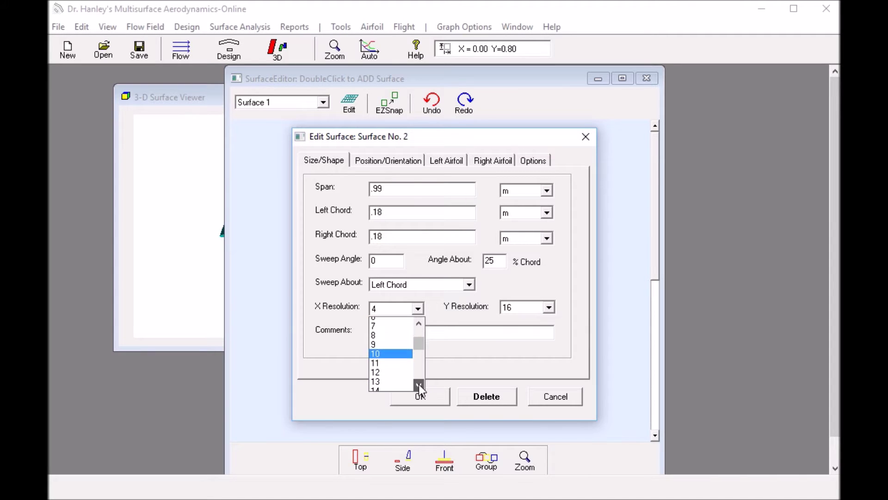
click(381, 372)
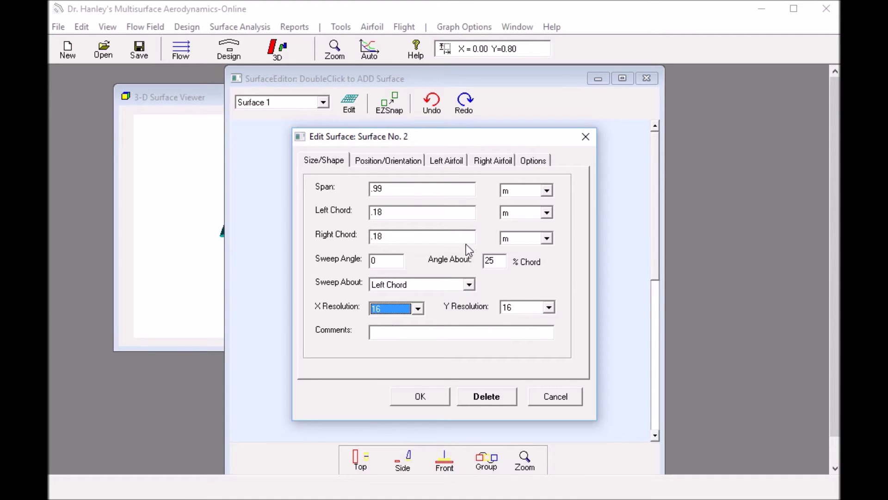
Set surface 2's left airfoil to EPPLER 817 HYDR
click(447, 165)
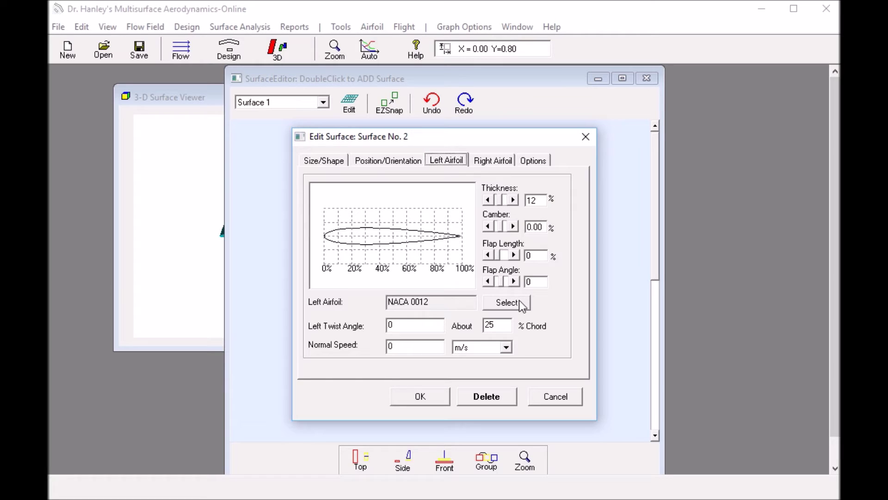
click(507, 302)
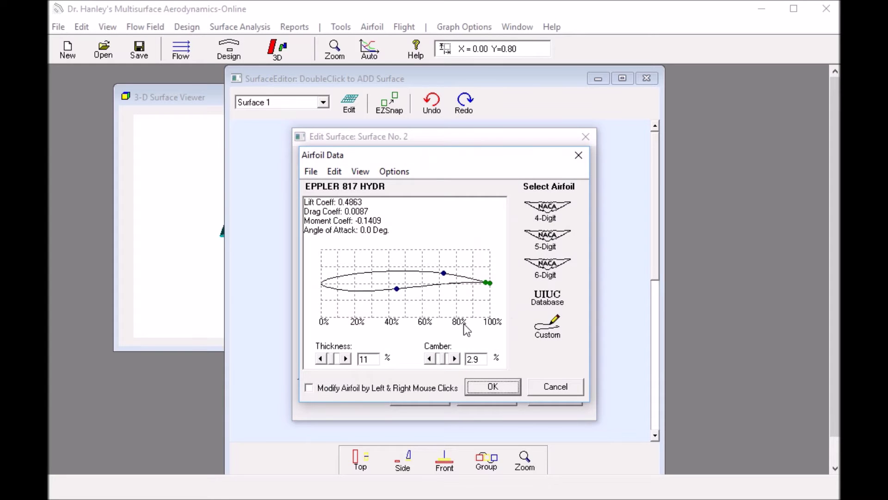
click(485, 390)
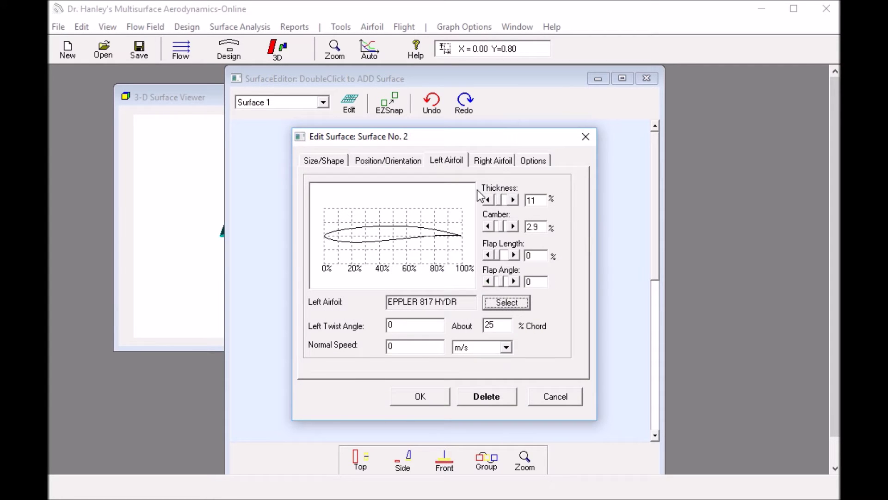
Use EPPLER 817 HYDR for surface 2's right airfoil
click(495, 161)
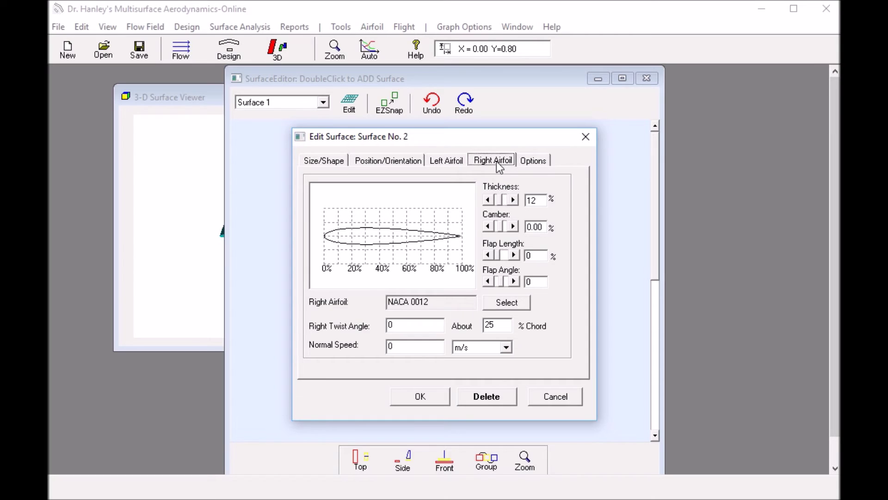
click(509, 305)
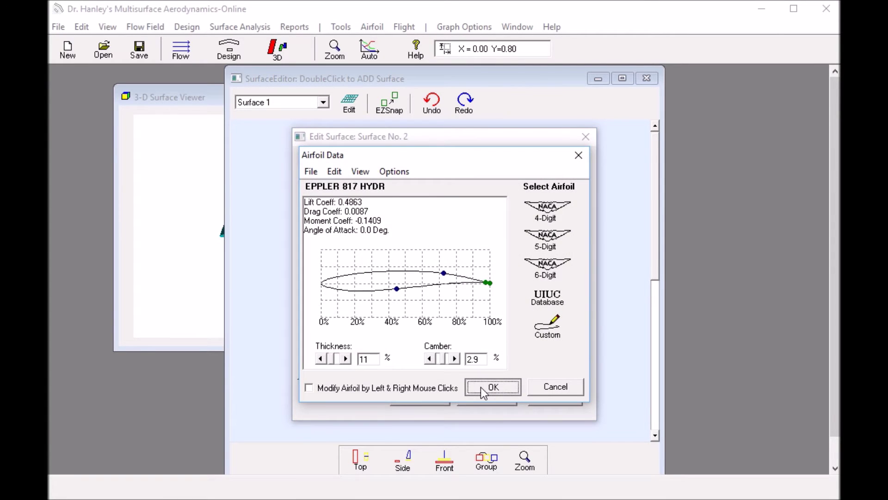
click(482, 387)
Set surface 2's dihedral and both face angles to 90° and add the surface
click(375, 163)
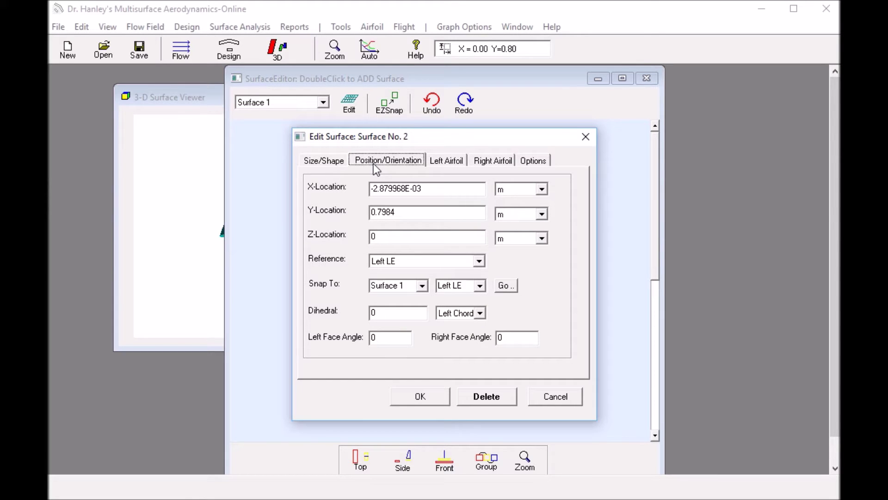
double_click(378, 310)
text(90)
click(381, 337)
drag(506, 338, 491, 346)
click(417, 397)
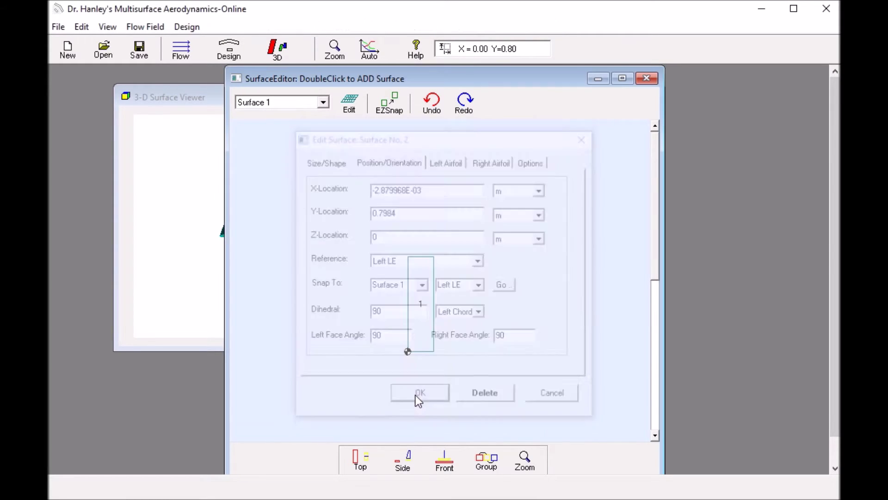
Move surface 2 down onto surface 1's top end to form the L
click(210, 237)
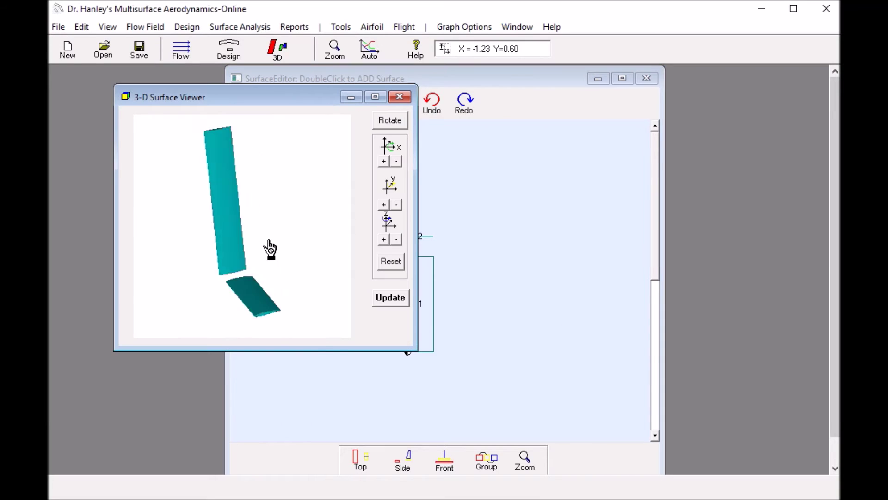
mouse_move(270, 249)
mouse_down()
mouse_move(296, 238)
mouse_move(273, 263)
mouse_up()
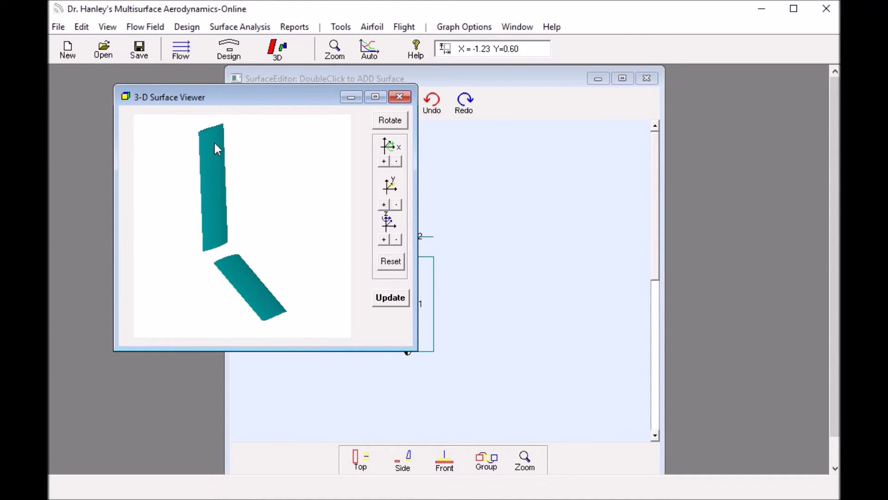
drag(215, 145, 240, 157)
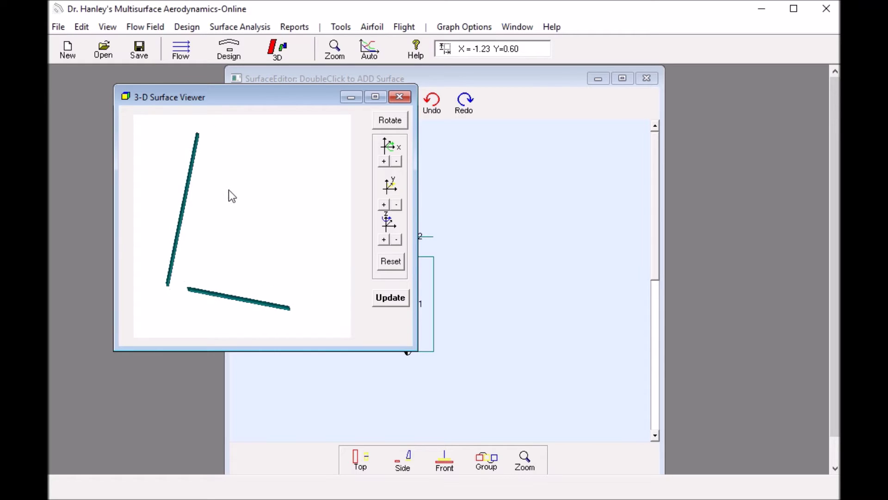
drag(229, 191, 222, 195)
click(490, 201)
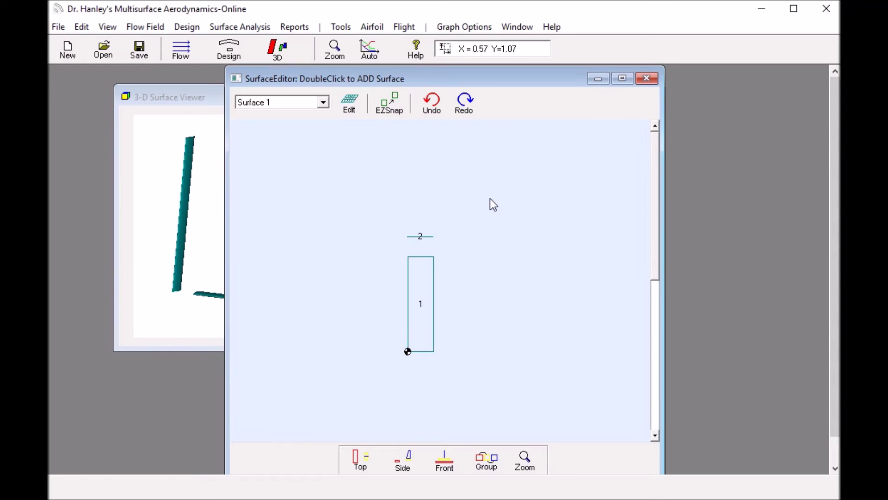
drag(425, 235, 421, 257)
Rotate and zoom the 3-D view to inspect the L corner joint
mouse_move(217, 248)
mouse_down()
mouse_move(204, 240)
mouse_move(207, 247)
mouse_up()
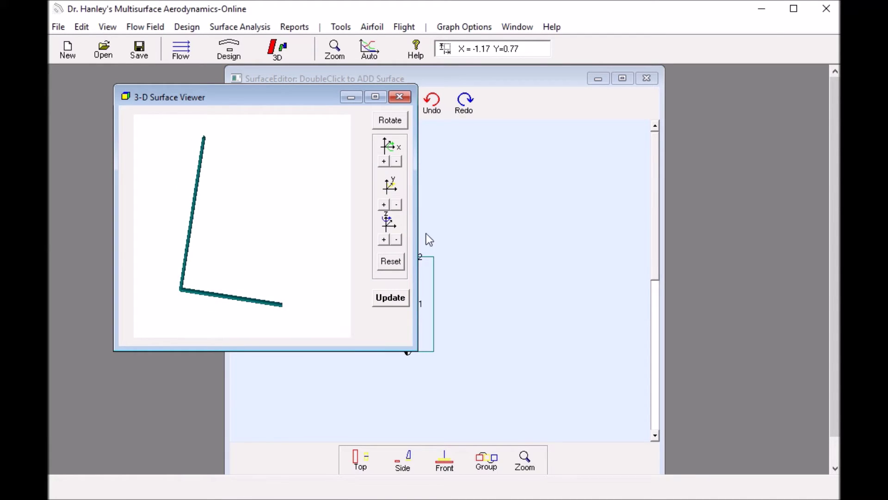
click(478, 236)
drag(195, 208, 214, 210)
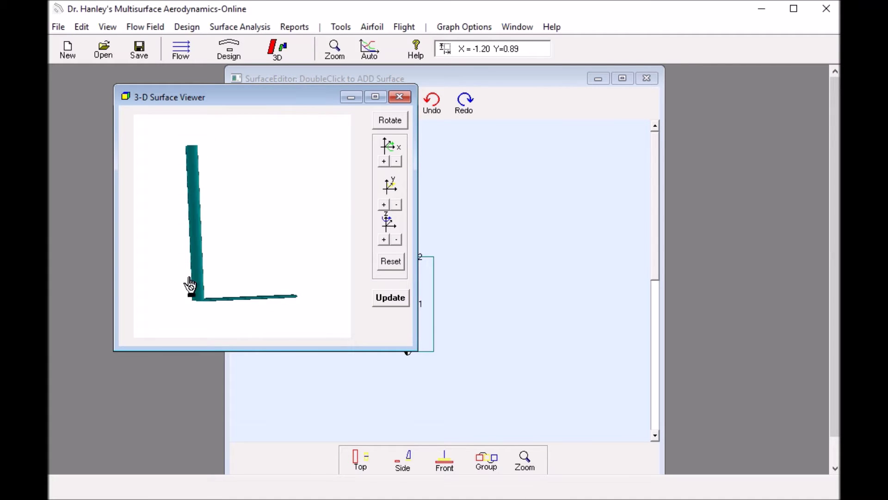
scroll(248, 307, up, 3)
drag(248, 307, 301, 272)
drag(193, 248, 195, 248)
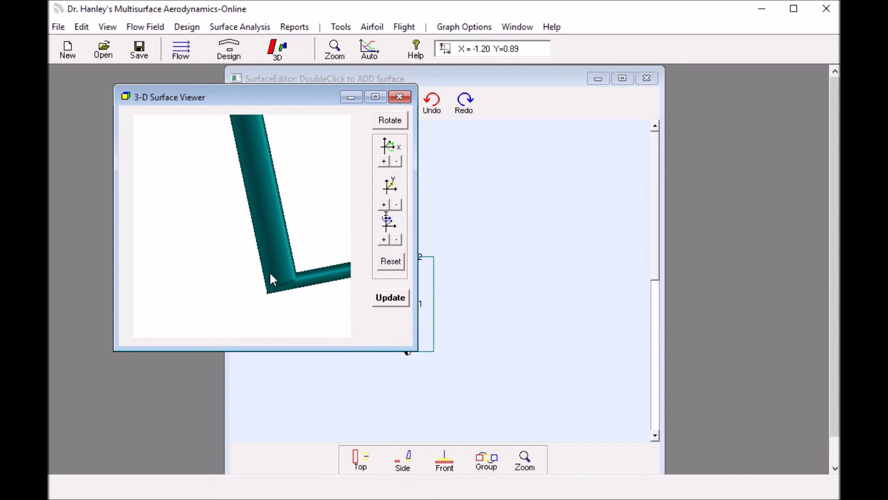
drag(283, 277, 302, 278)
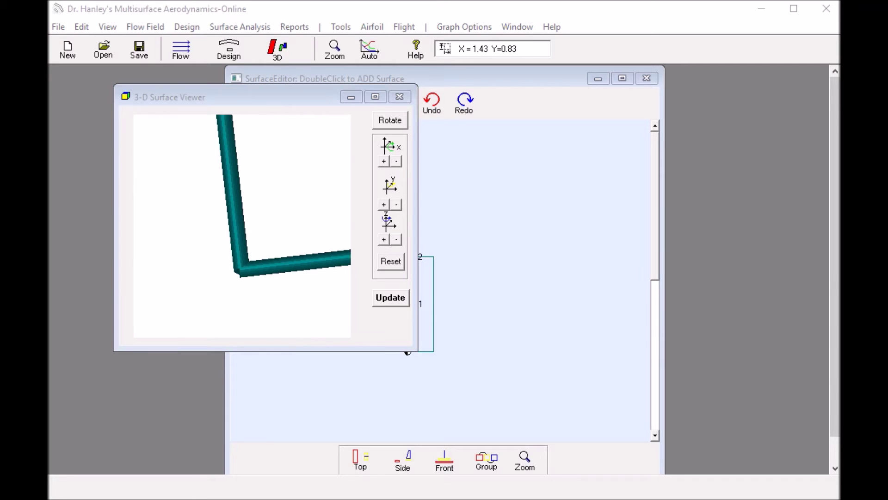
drag(324, 78, 400, 75)
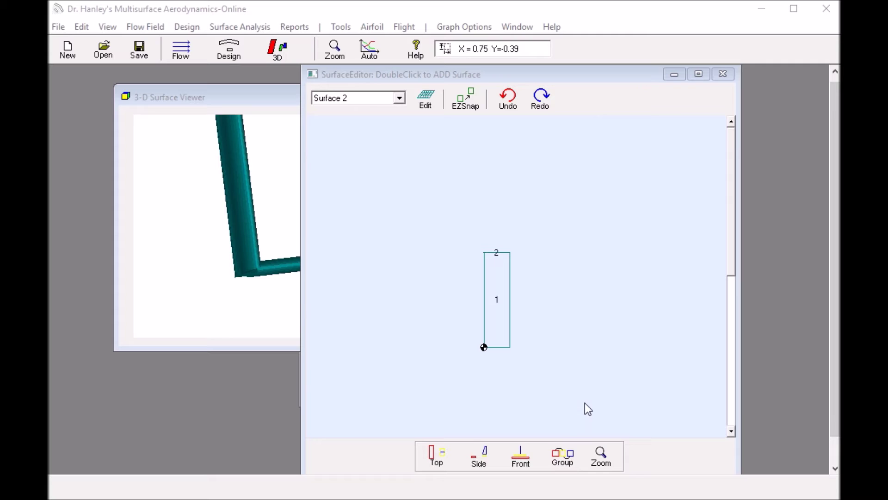
Zoom the layout in and reposition Surface 2 above Surface 1
click(479, 458)
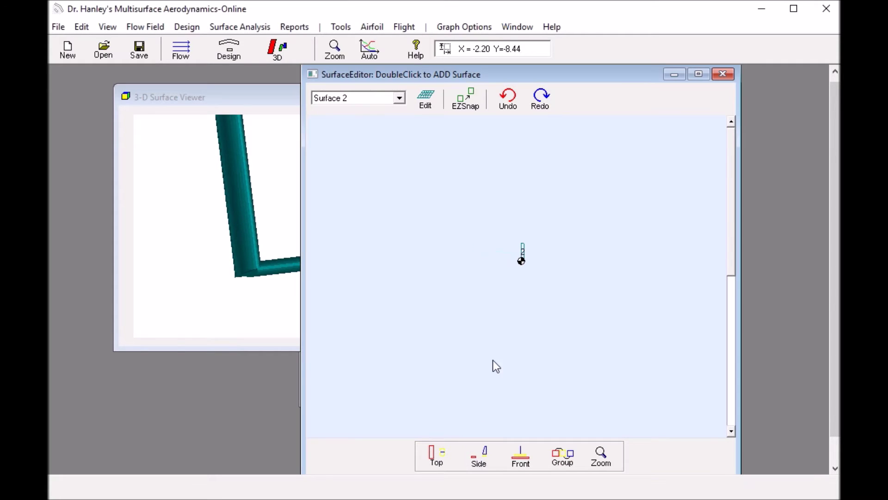
drag(521, 254, 530, 240)
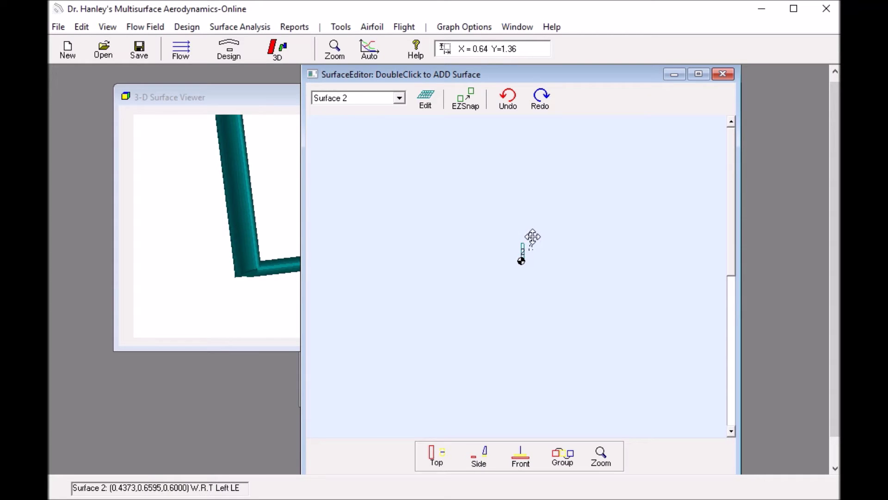
click(436, 453)
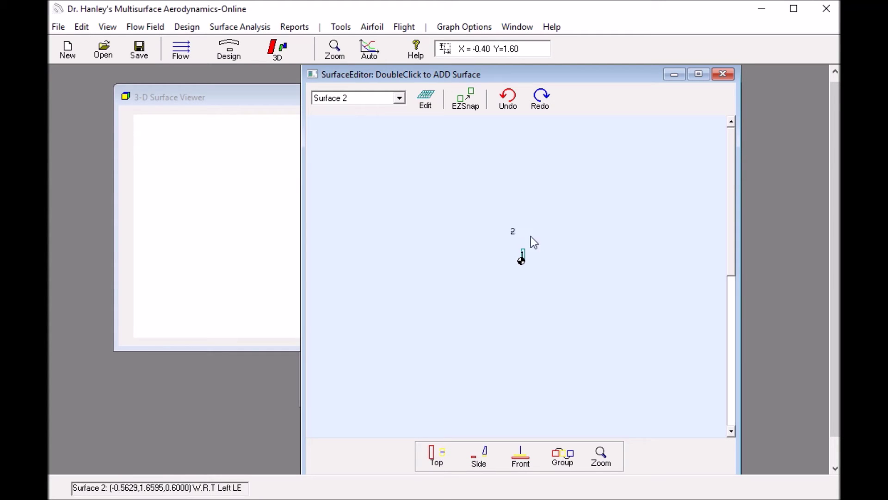
click(342, 54)
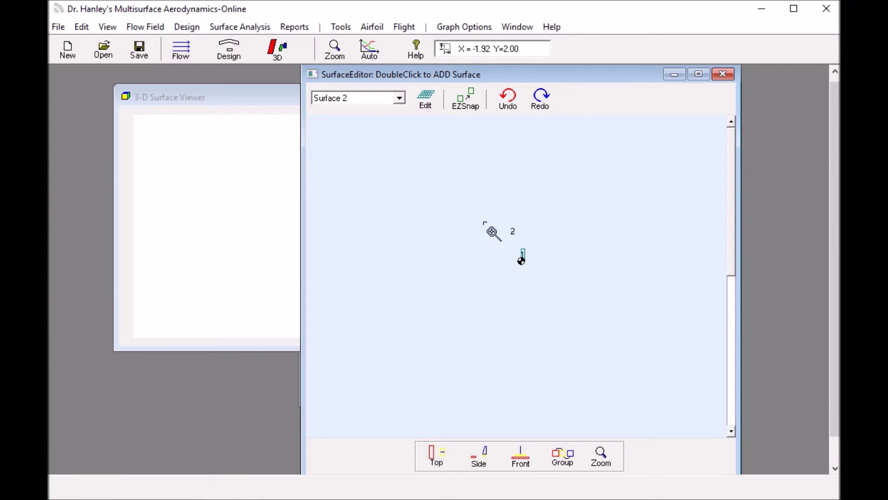
drag(486, 229, 560, 280)
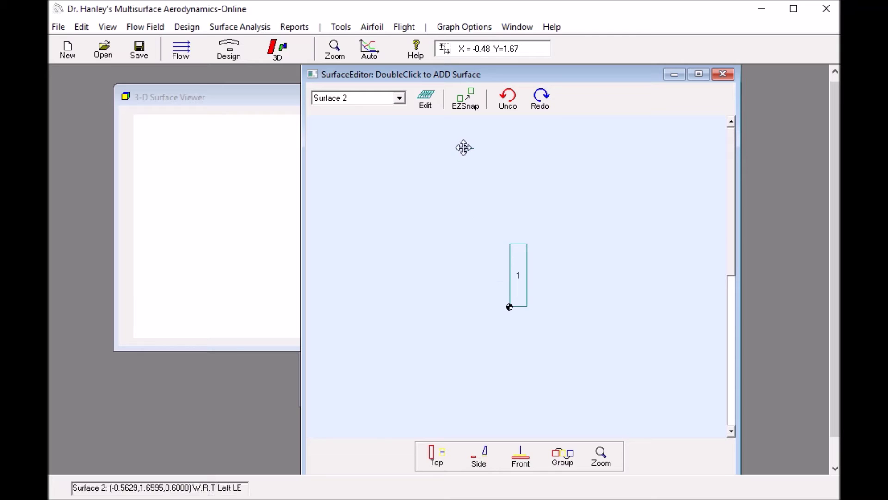
drag(464, 147, 518, 192)
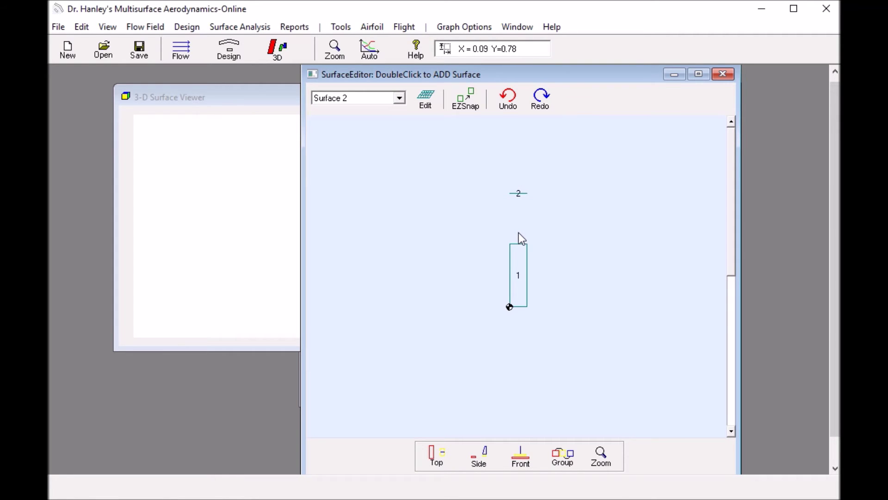
Add a third surface with a 0.025 m span and 0.18 m left and right chords
double_click(518, 232)
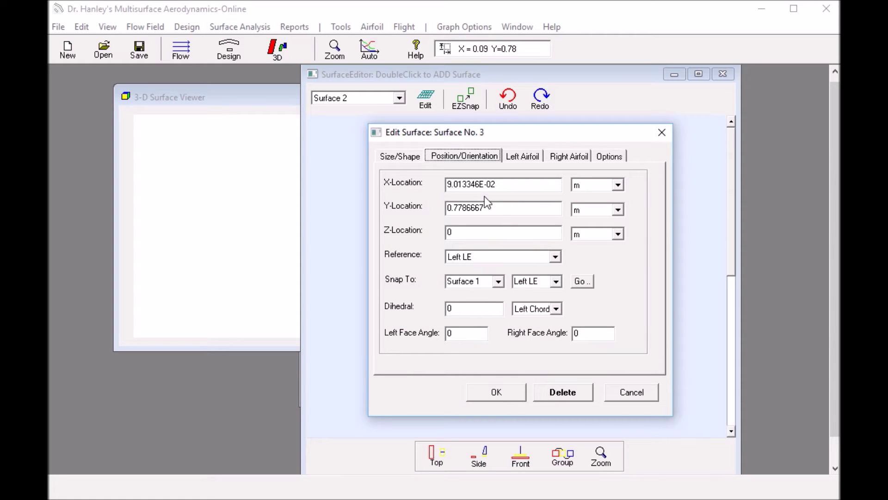
click(391, 156)
key(Tab)
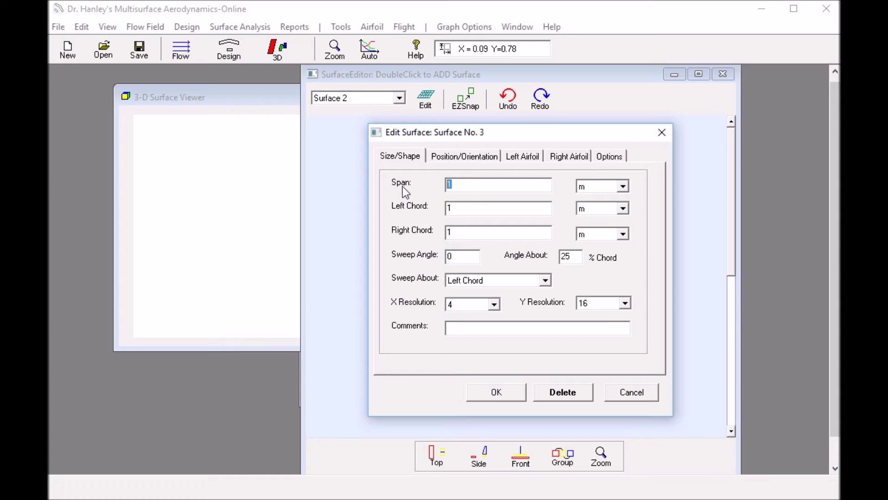
text(.02)
text(5)
text(.)
text(18)
click(445, 231)
text(.18)
Set Surface 3's resolution to 16 in X and 4 in Y
click(493, 305)
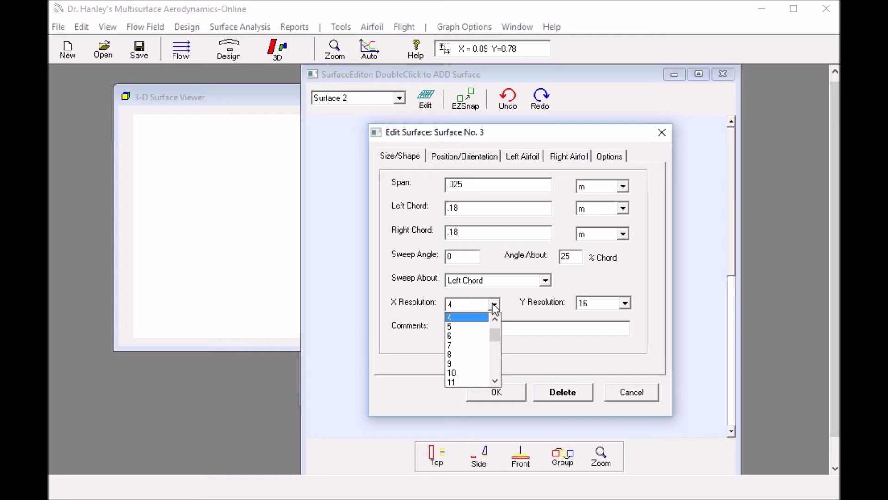
click(494, 381)
click(495, 380)
click(495, 380)
click(495, 380)
click(495, 380)
click(495, 380)
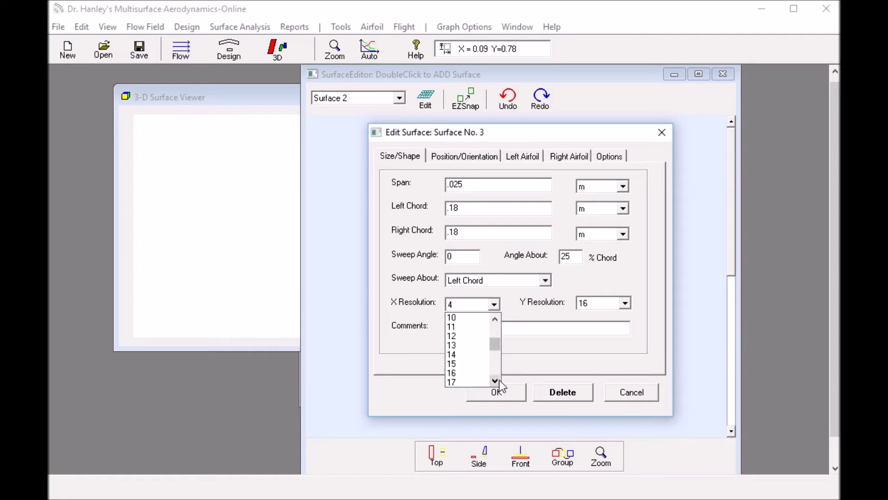
click(468, 373)
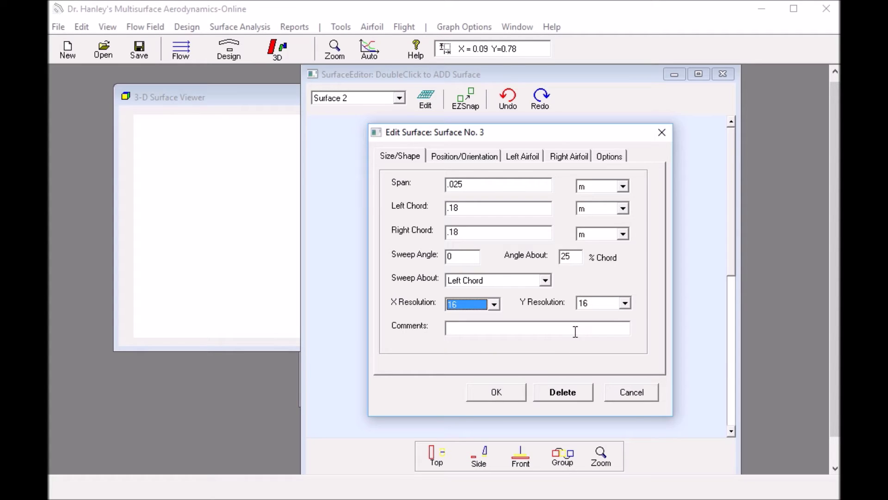
click(625, 304)
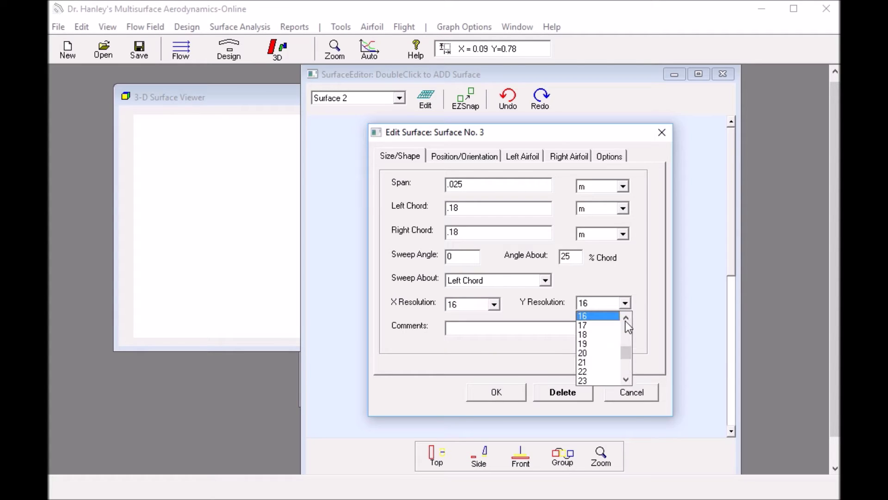
click(625, 321)
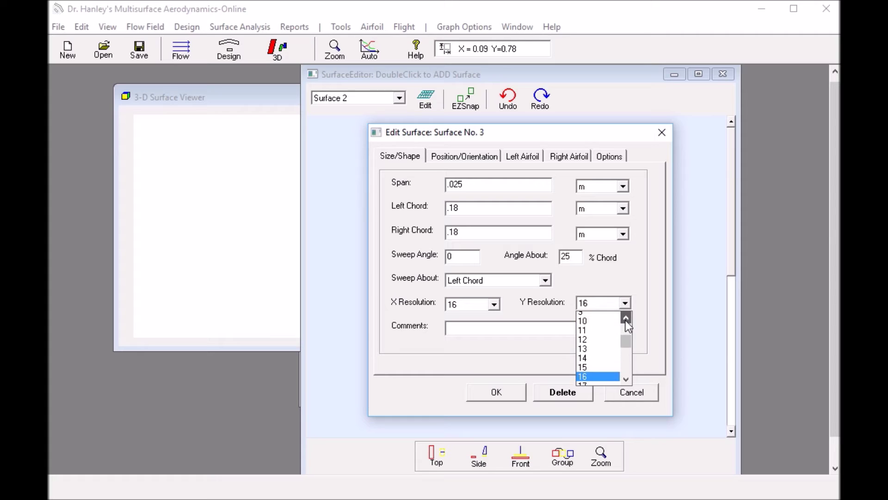
click(625, 320)
click(625, 320)
click(625, 320)
click(625, 320)
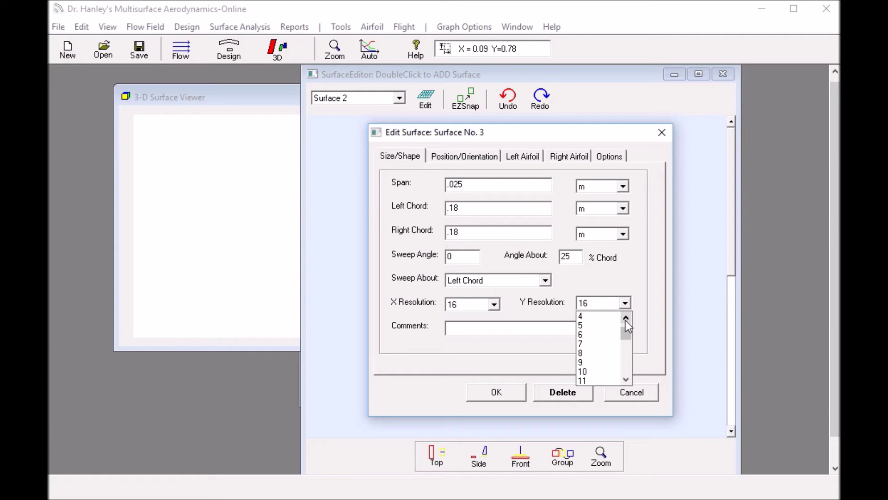
click(625, 320)
click(598, 325)
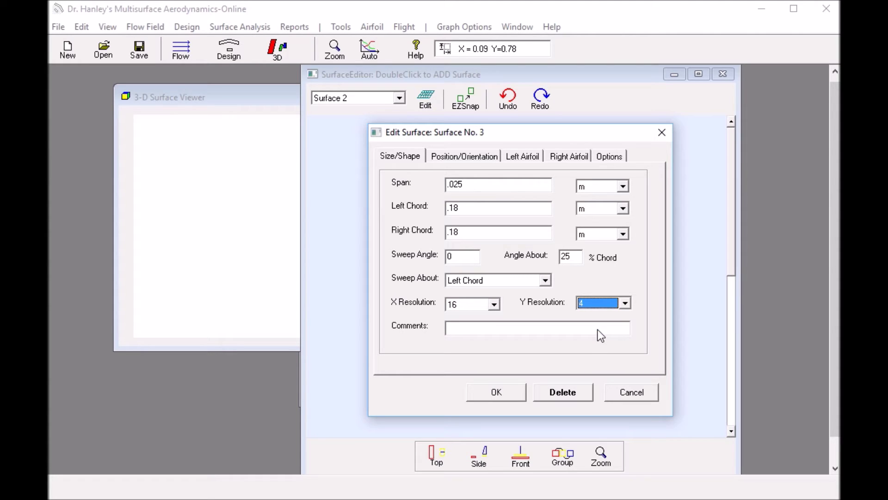
Display Surface 3 as a shaded outer surface and apply its settings
click(606, 159)
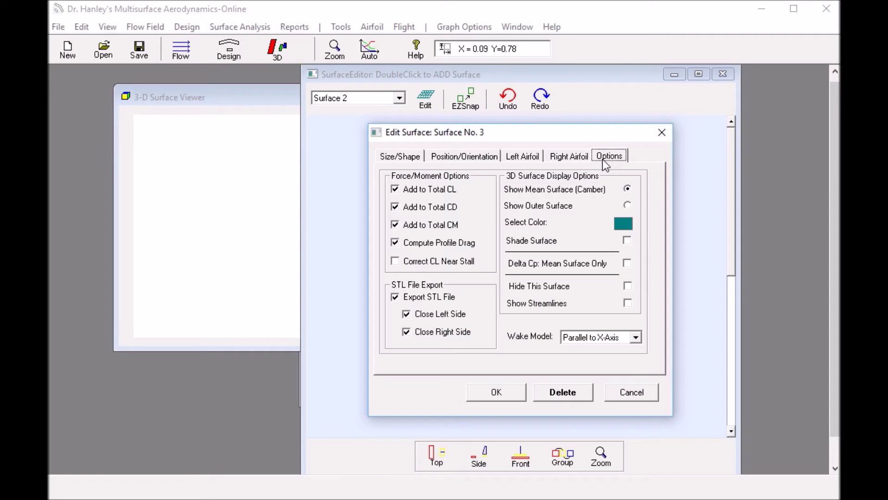
click(632, 208)
click(627, 242)
click(627, 241)
click(511, 390)
click(256, 241)
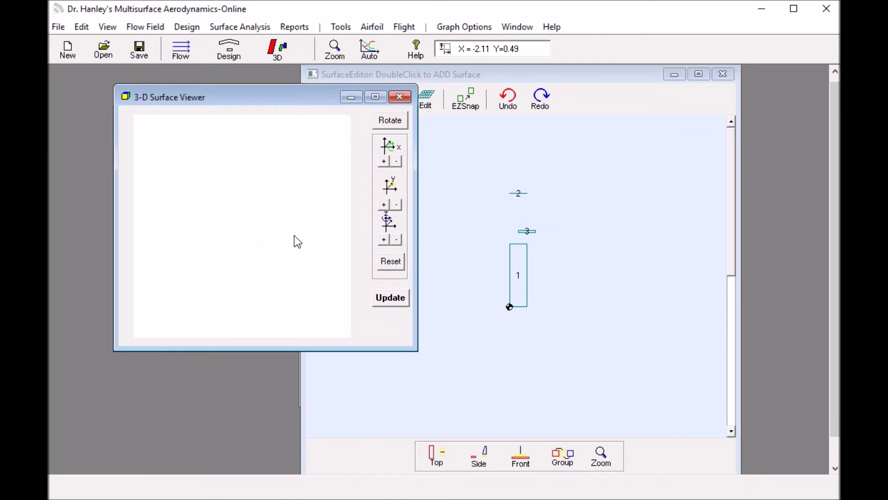
Draw and rotate the surfaces in the 3-D viewer, then drag Surface 2 down toward Surface 3
click(369, 49)
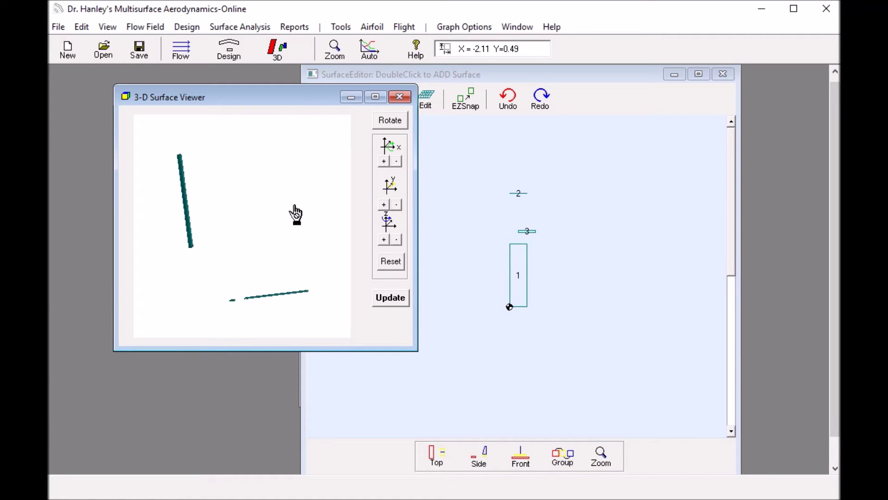
mouse_move(294, 214)
mouse_down()
mouse_move(305, 227)
mouse_move(282, 230)
mouse_move(277, 218)
mouse_up()
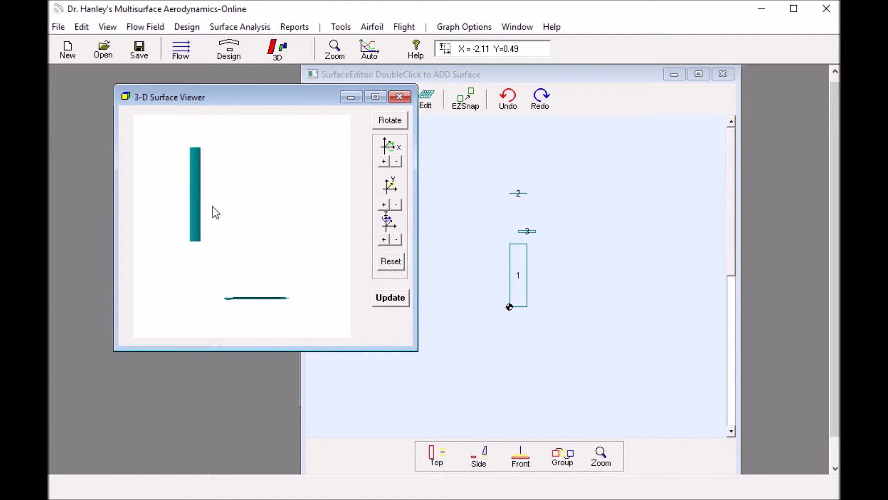
drag(192, 200, 236, 233)
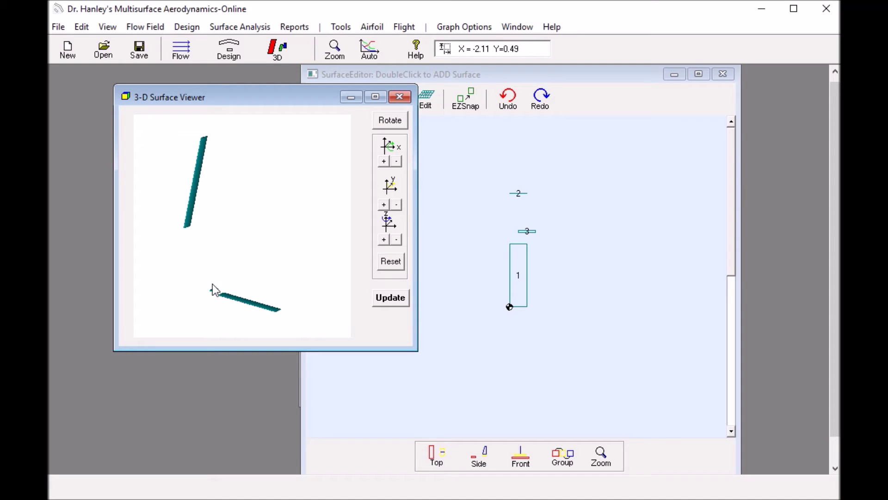
click(477, 188)
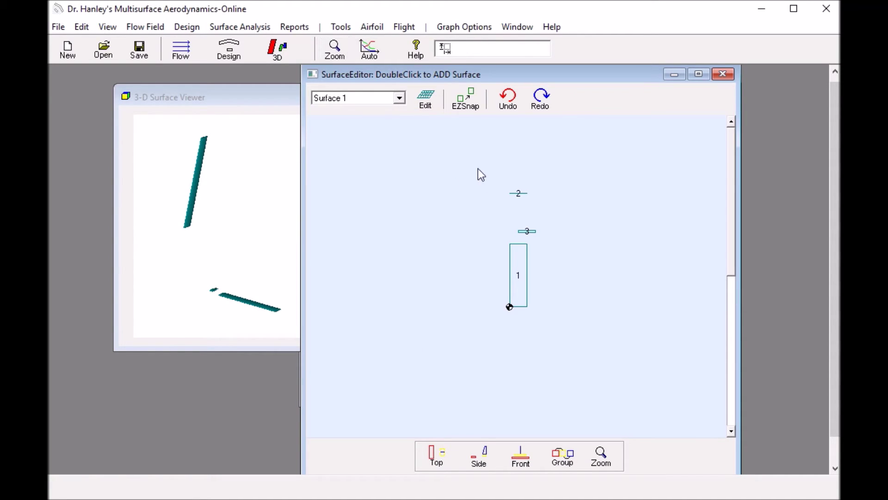
drag(516, 192, 520, 238)
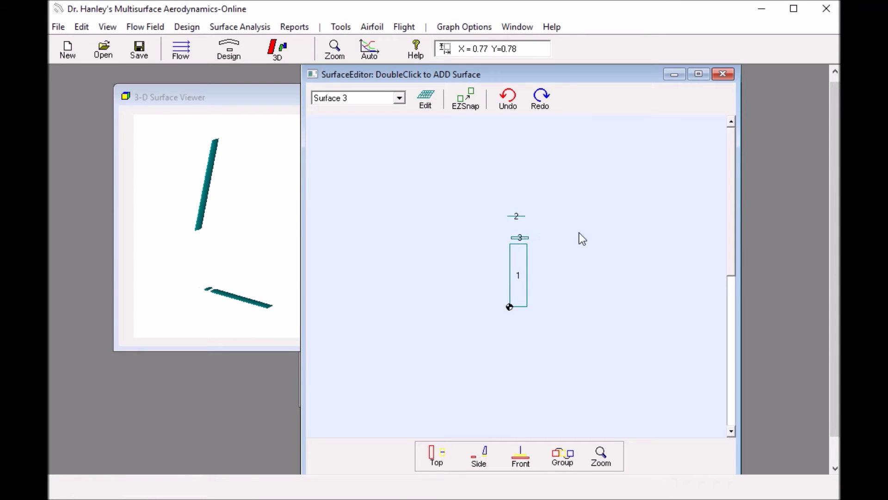
Give Surface 3 a 45° dihedral, 0° left face angle and 90° right face angle
click(401, 100)
click(379, 128)
click(426, 102)
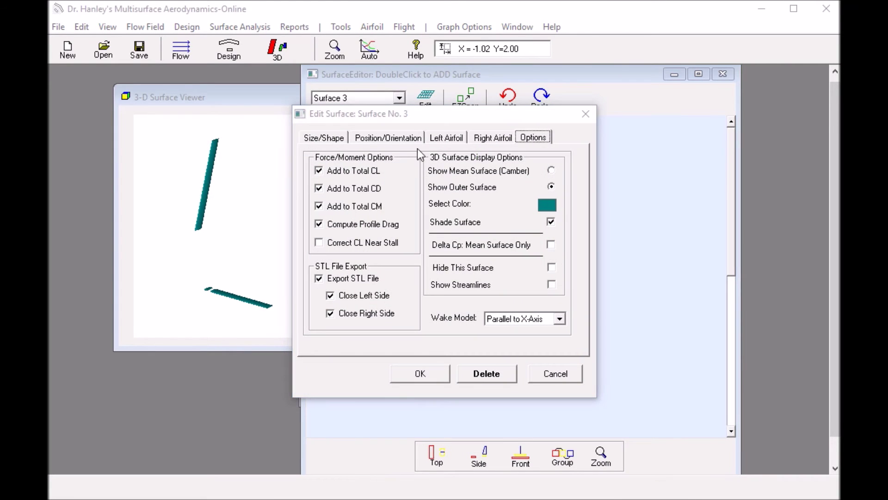
click(389, 138)
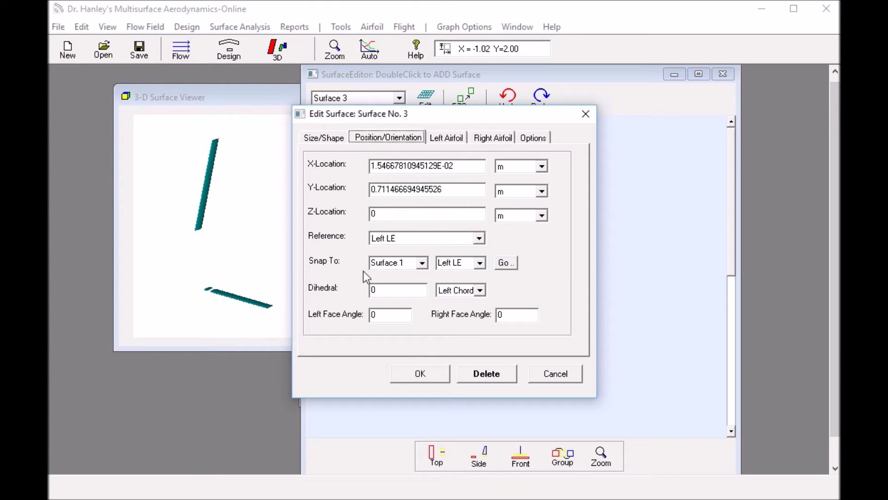
drag(379, 288, 372, 293)
text(45)
key(Tab)
text(90)
drag(387, 313, 360, 319)
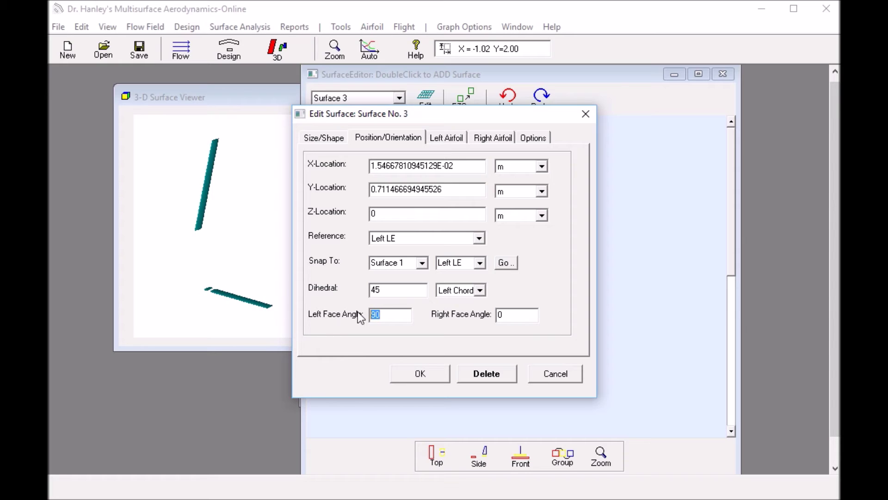
text(0)
drag(504, 314, 490, 319)
text(90)
click(420, 374)
Redraw the 3-D Surface Viewer with Auto and rotate it to check Surface 3's new angles
click(254, 298)
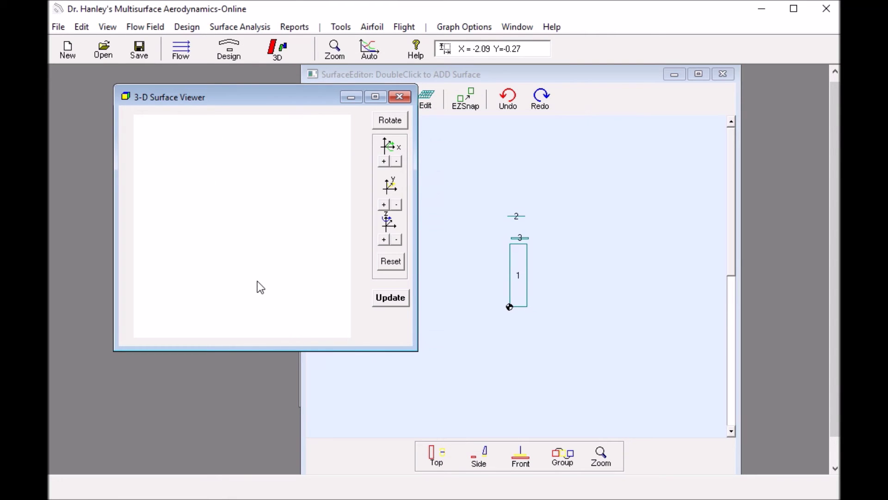
click(369, 54)
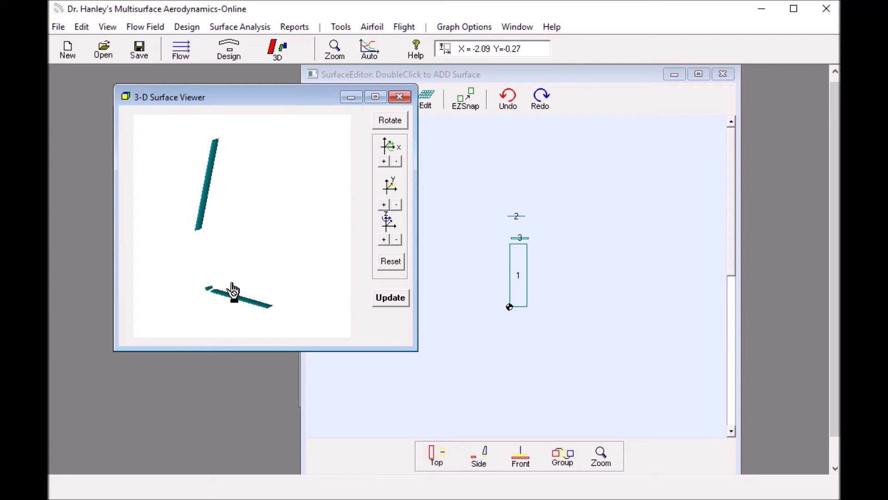
drag(232, 291, 236, 248)
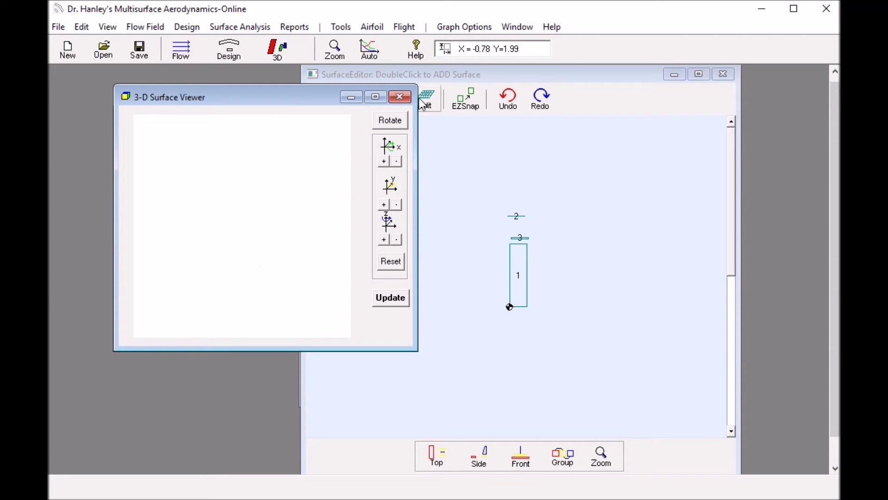
click(368, 50)
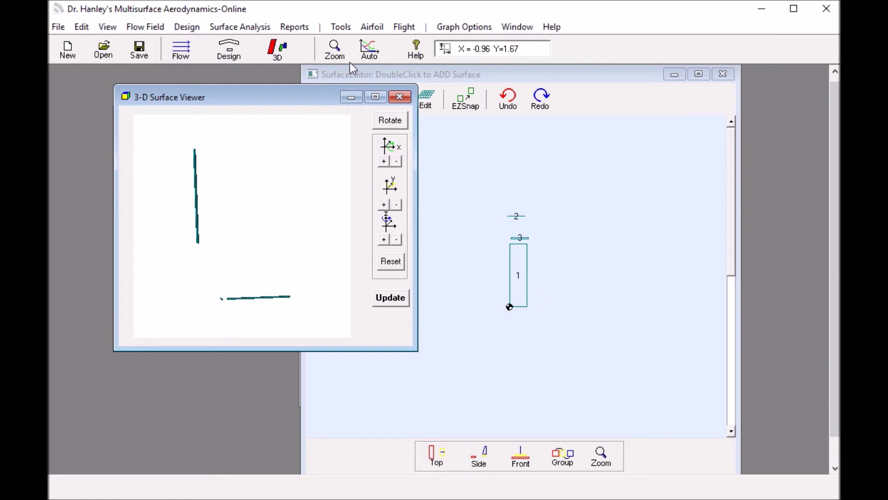
Zoom the layout editor onto the surfaces and drag surfaces 3 and 2 down toward surface 1
click(429, 202)
click(369, 50)
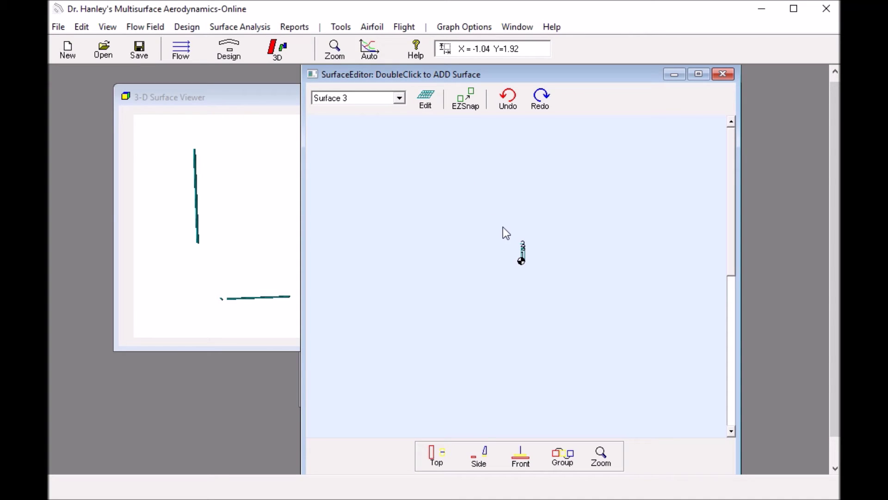
click(345, 50)
drag(507, 224, 536, 262)
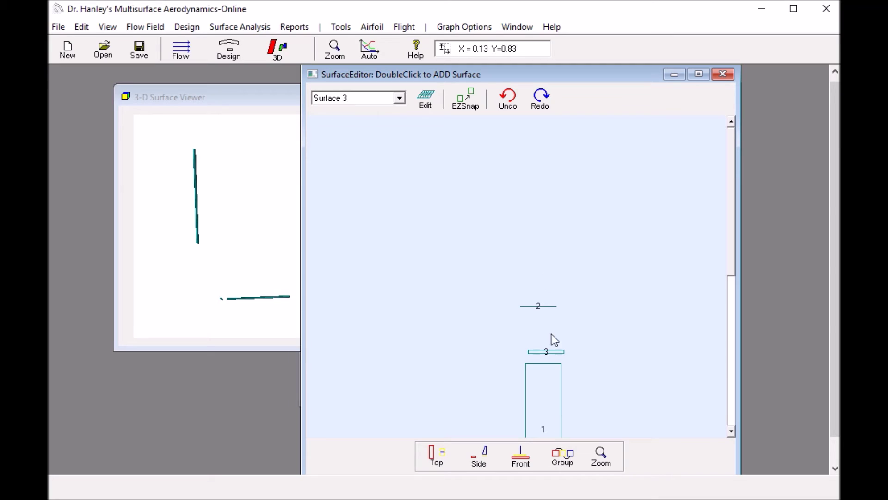
drag(546, 351, 546, 356)
drag(538, 306, 541, 346)
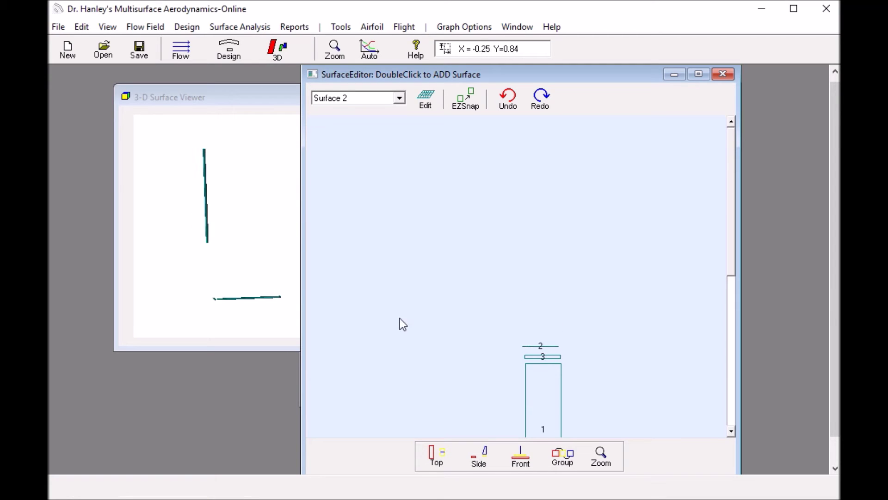
Refresh and rotate the 3-D view to show the vertical and horizontal pieces
click(237, 256)
click(369, 49)
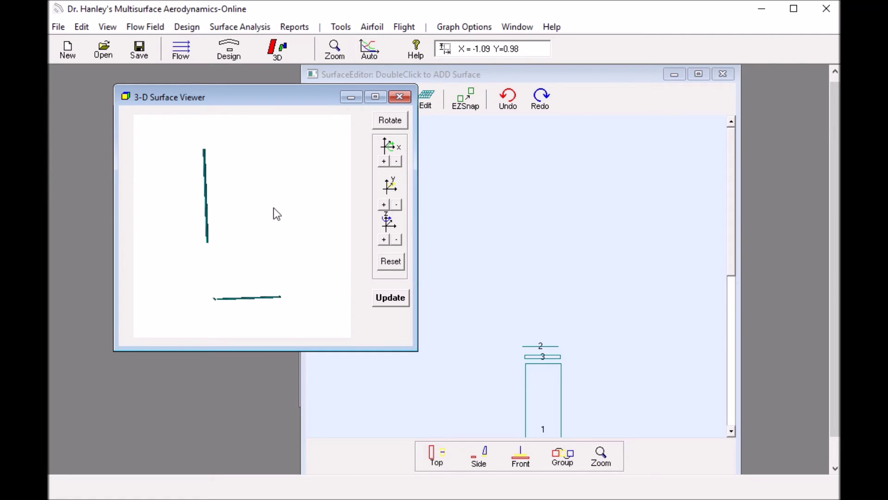
mouse_move(273, 211)
mouse_down()
mouse_move(298, 228)
mouse_move(308, 210)
mouse_move(266, 218)
mouse_up()
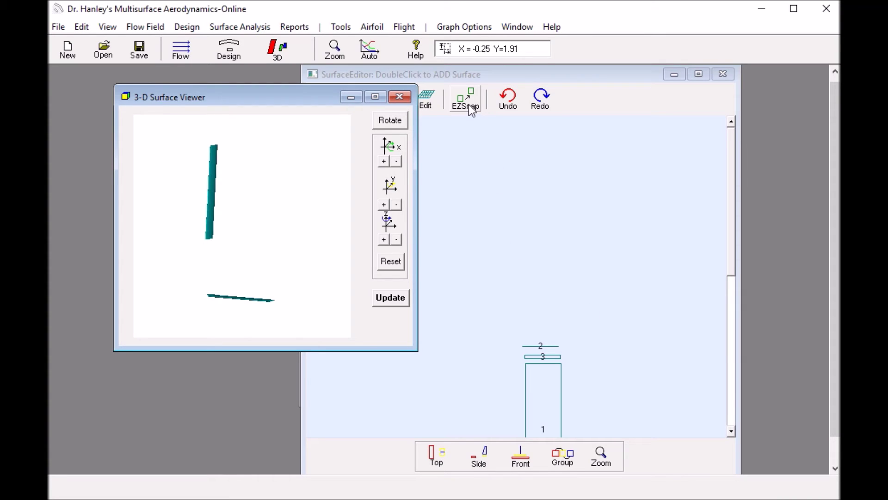
click(495, 204)
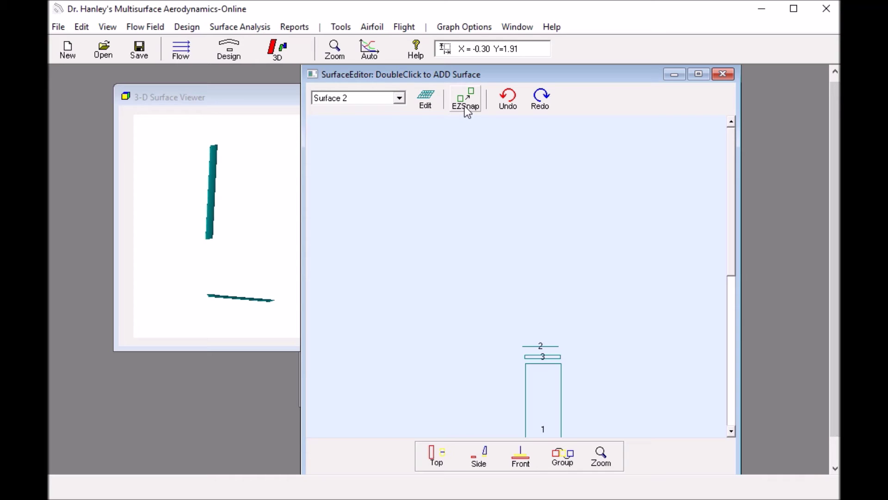
Move Surface 3 onto the top of Surface 1, checking Surface 1's position settings
click(540, 357)
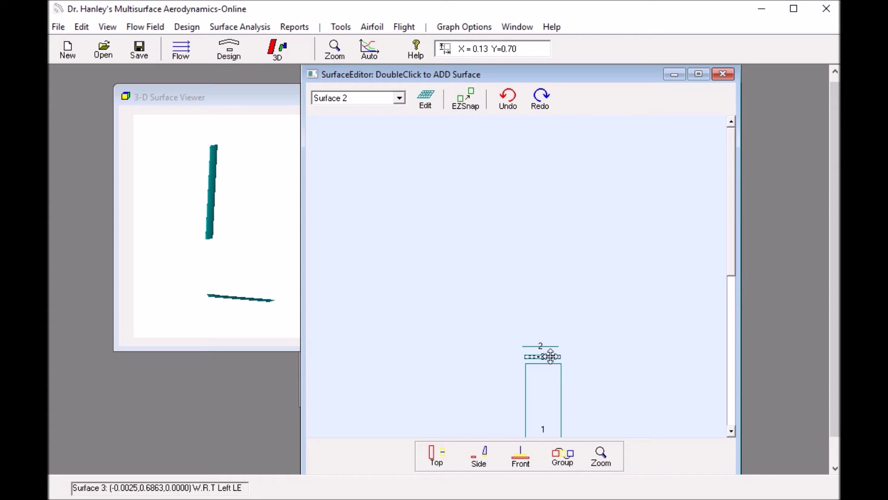
drag(548, 356, 548, 362)
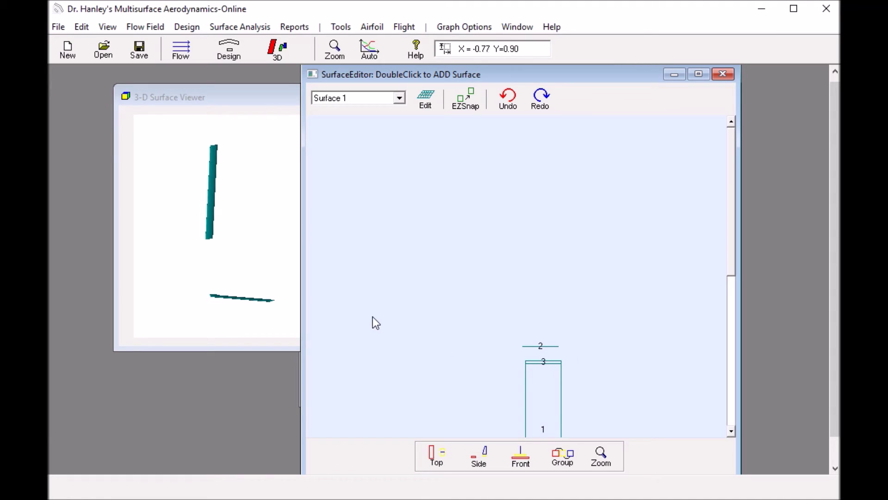
click(559, 372)
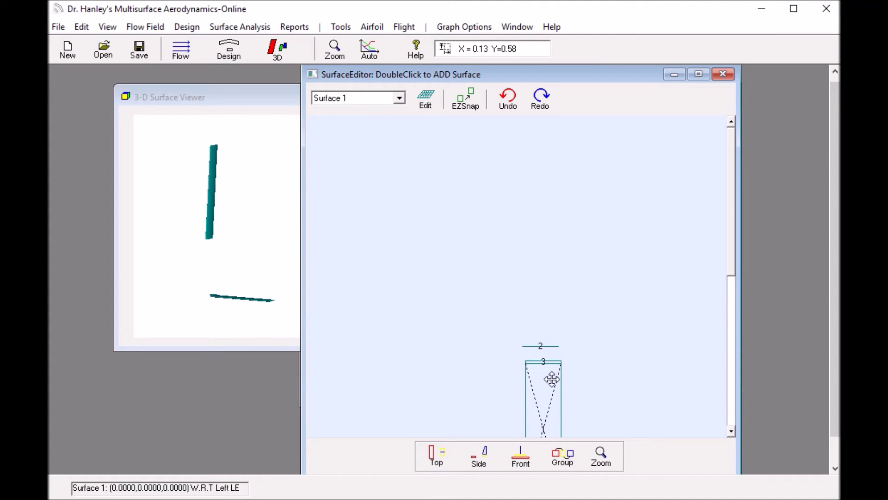
click(473, 178)
click(428, 103)
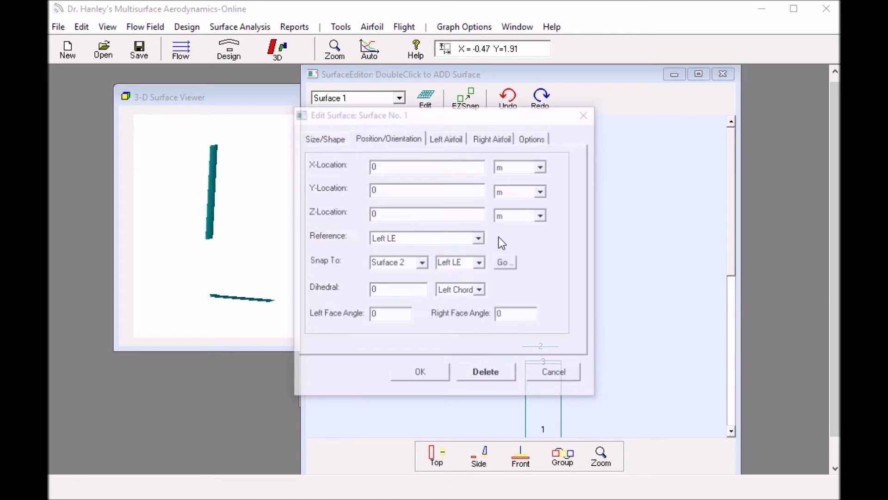
click(547, 374)
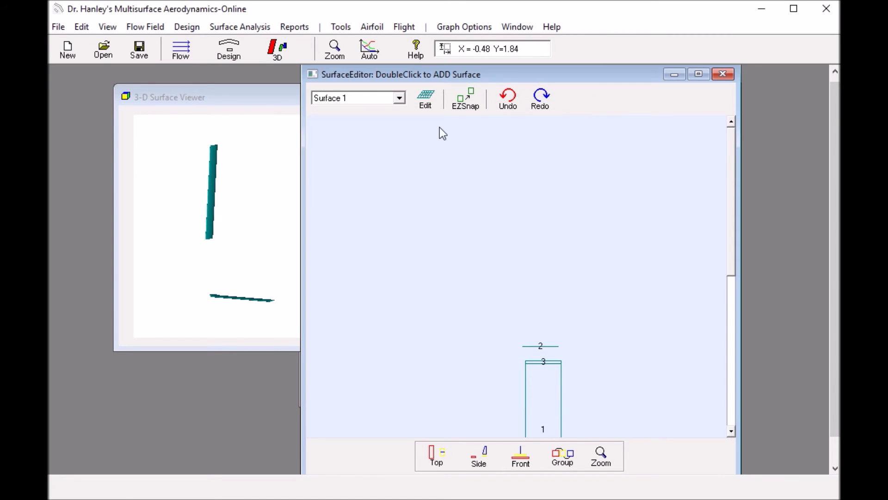
Snap Surface 2 onto Surface 3 with EZSnap, then rotate and zoom the 3-D L joint
click(533, 344)
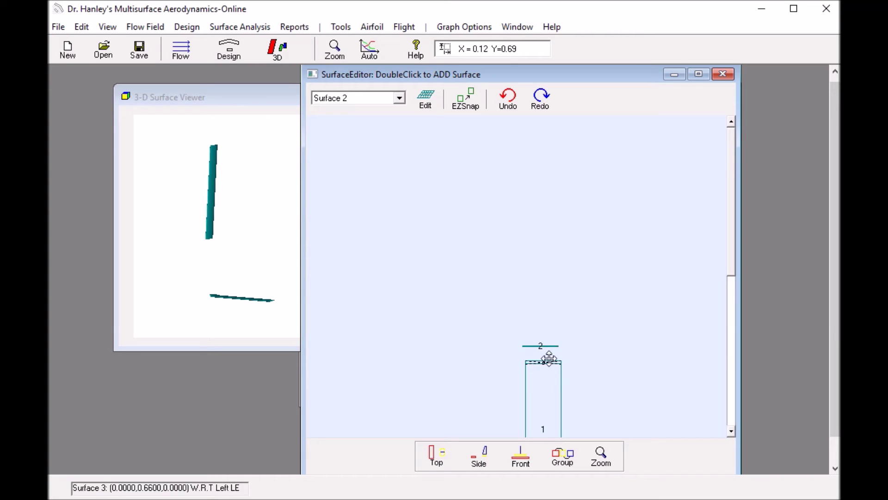
click(546, 355)
mouse_move(255, 254)
mouse_down()
mouse_move(245, 256)
mouse_move(248, 249)
mouse_up()
click(334, 48)
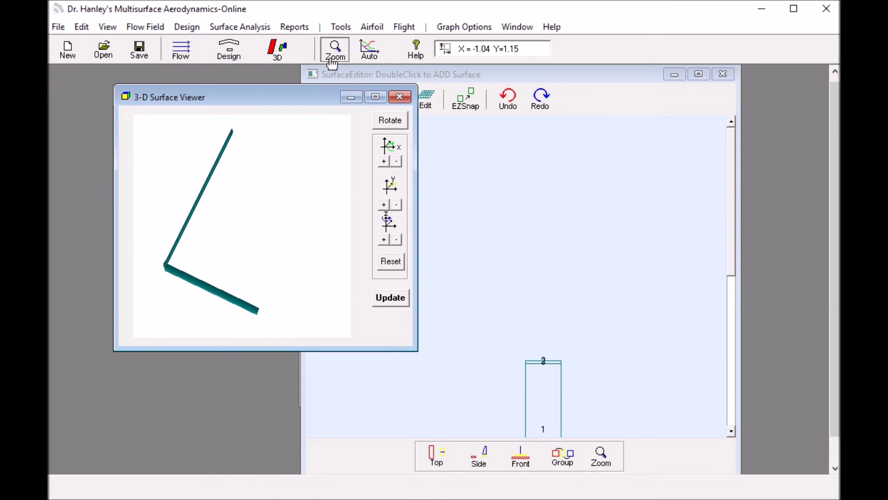
drag(158, 239, 313, 248)
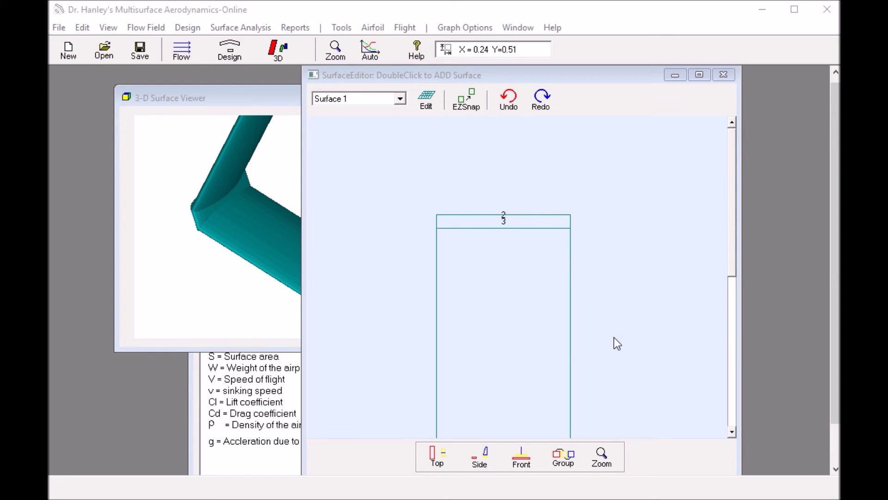
Add Surface No. 2 and No. 3 to Surface 1's locked Group 1
click(563, 460)
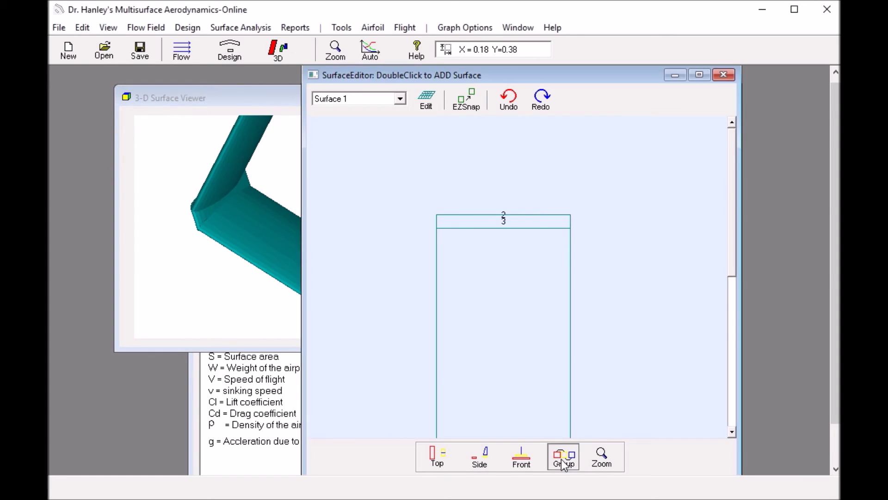
click(503, 218)
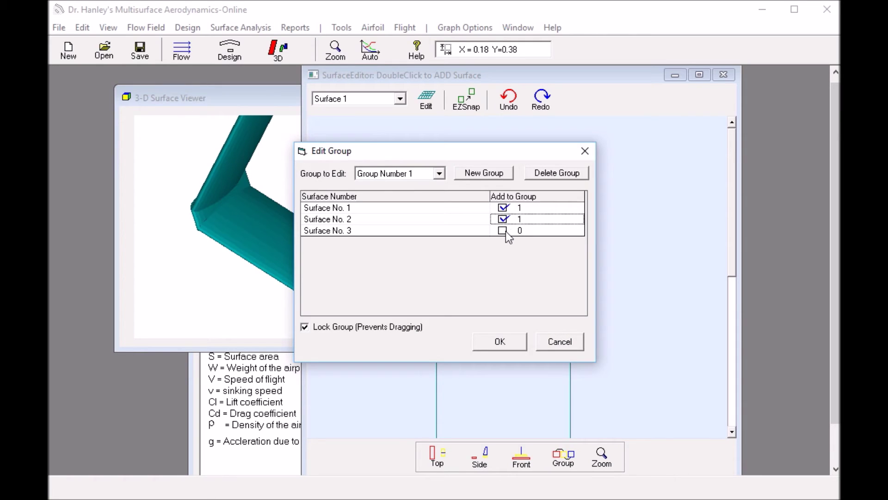
click(505, 231)
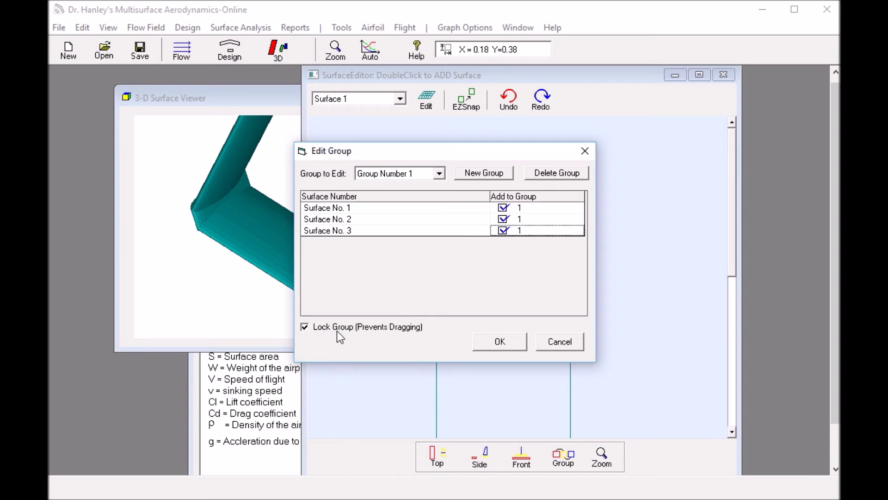
click(500, 342)
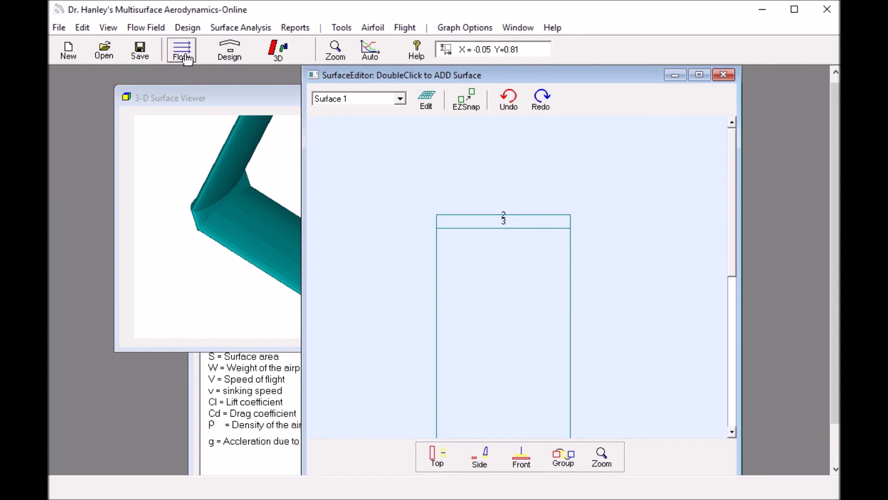
click(187, 58)
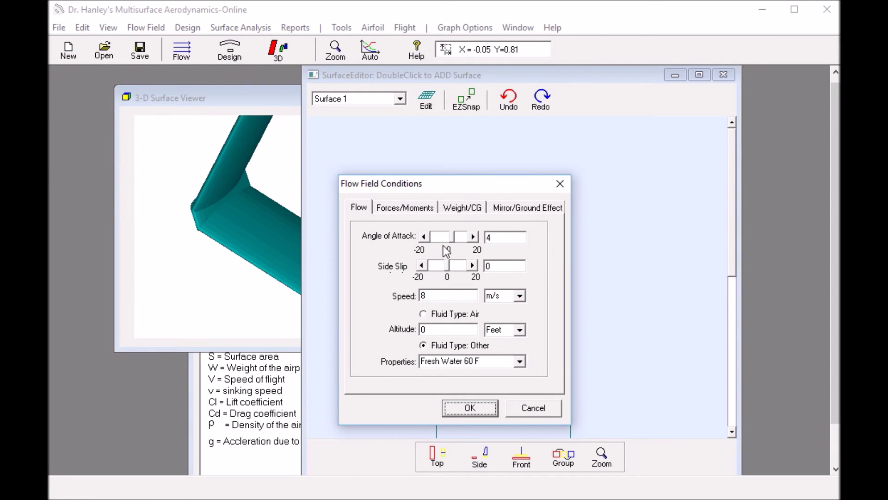
Set the flow to 4.0° angle of attack, 8 m/s, with fluid Other: Fresh Water 60 F
click(499, 237)
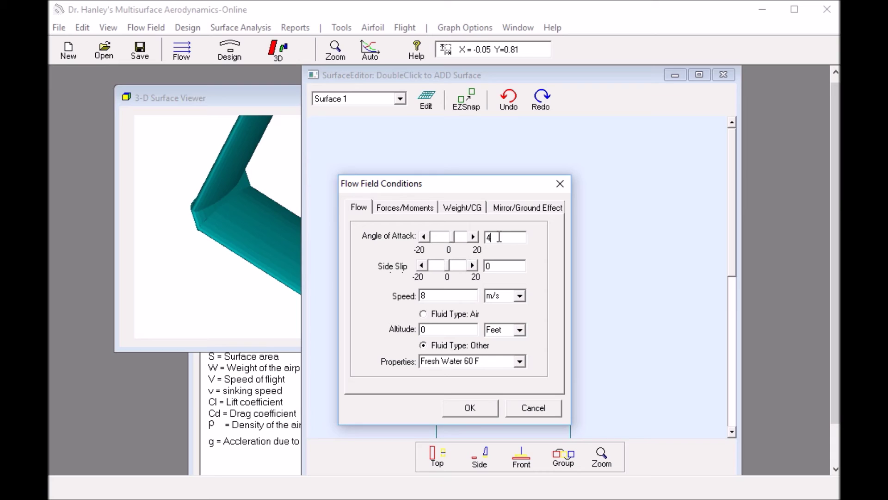
text(.0)
click(424, 315)
click(423, 346)
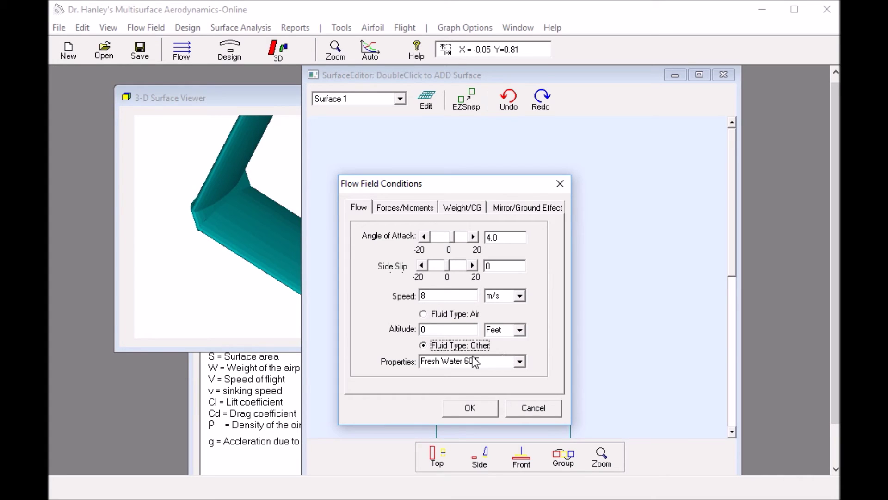
click(519, 362)
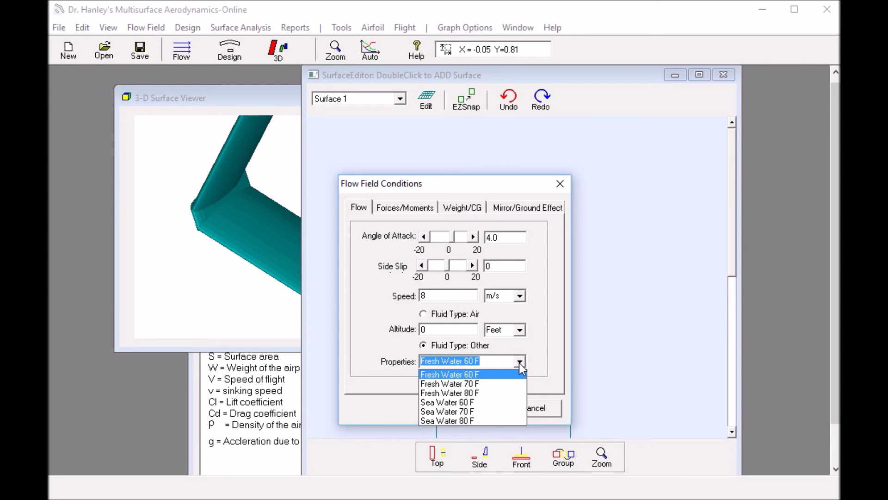
click(444, 373)
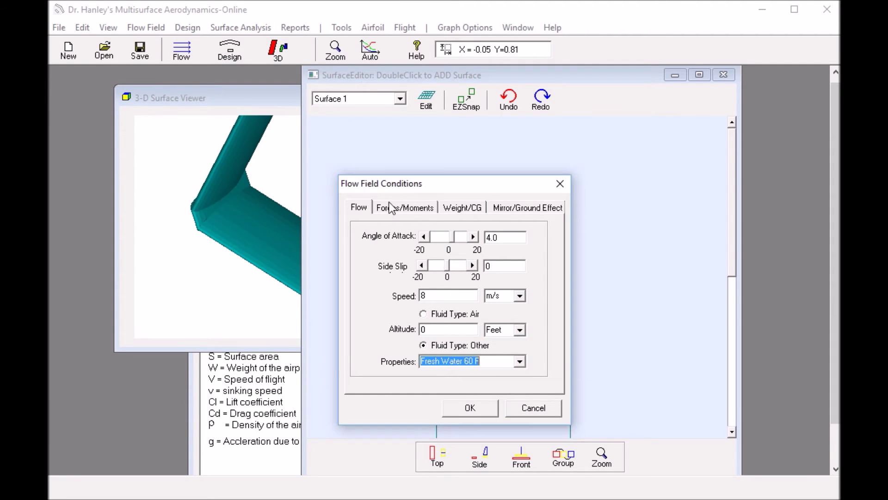
click(476, 410)
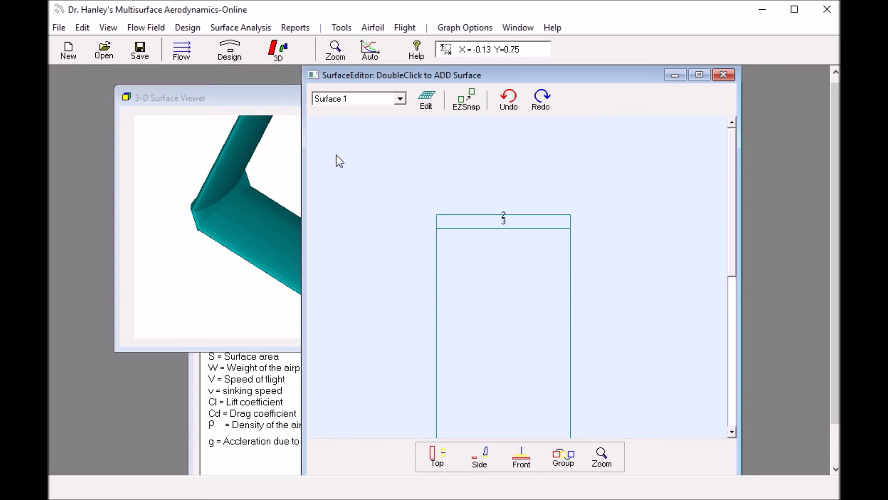
Run the Forces/Moments report and enlarge its Results Summary: lift 2,393.02 N, drag 143.45 N
click(290, 28)
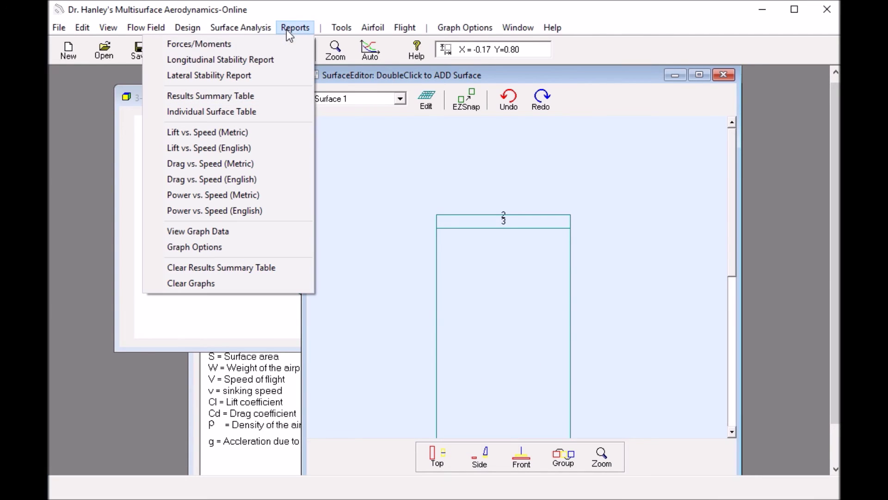
click(254, 43)
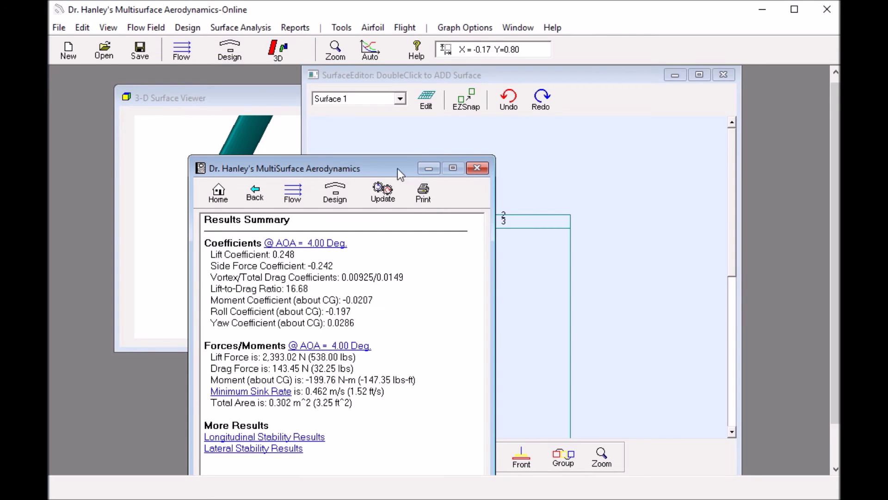
drag(393, 164, 548, 90)
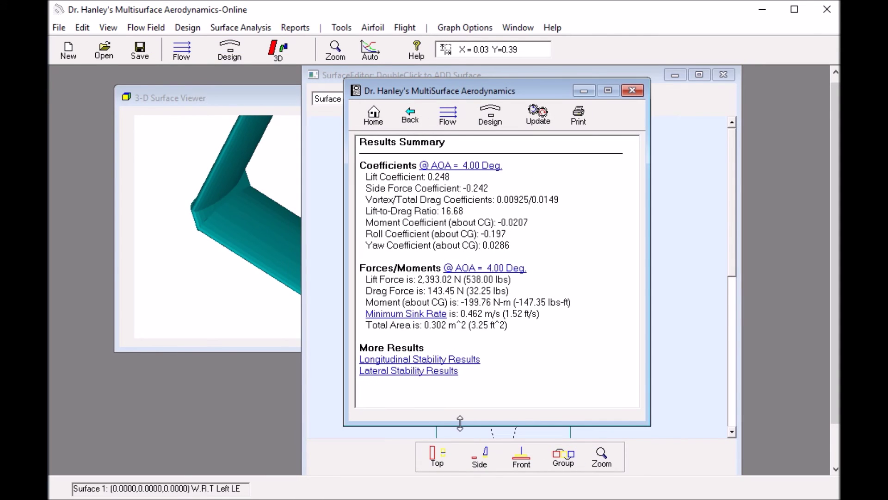
drag(456, 424, 456, 454)
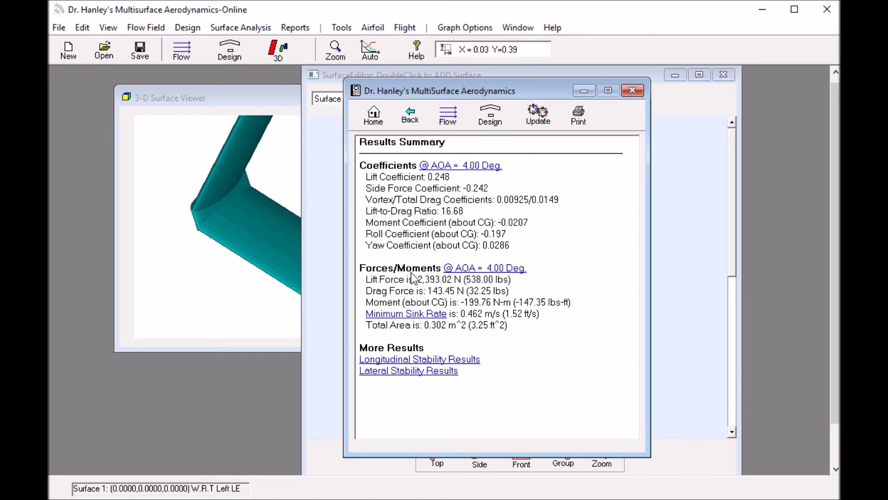
click(299, 32)
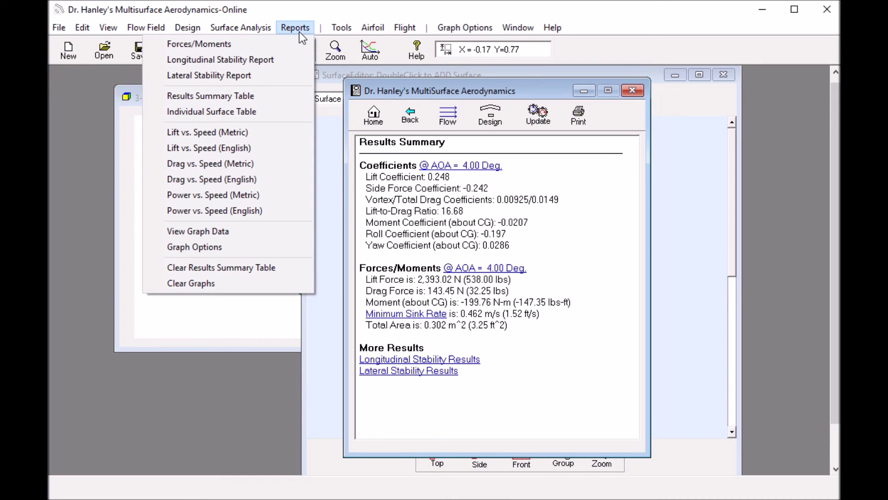
Enlarge the Case No. 1 table (lift 538.00 lb, drag 32.25 lb) and move it beside the report
click(249, 97)
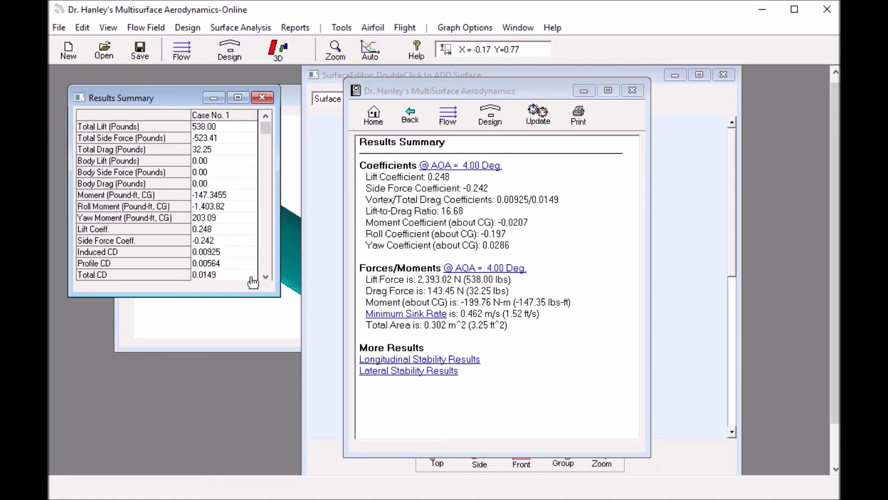
drag(276, 296, 363, 458)
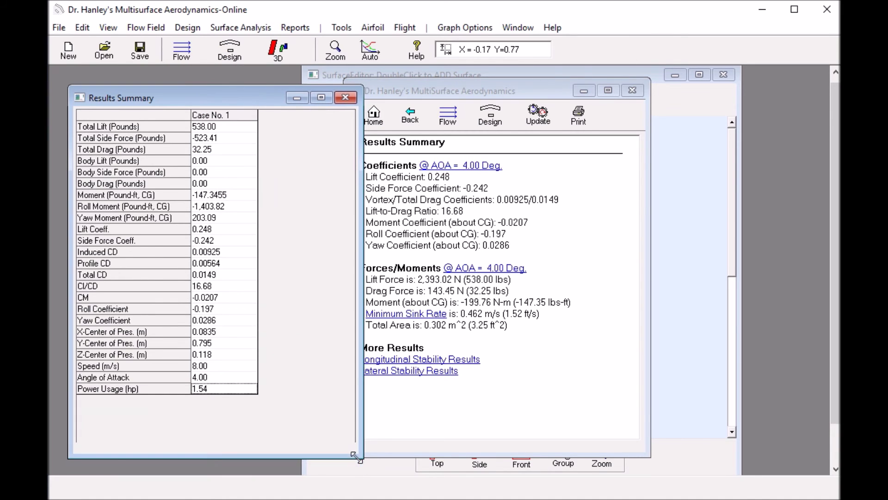
drag(227, 98, 455, 84)
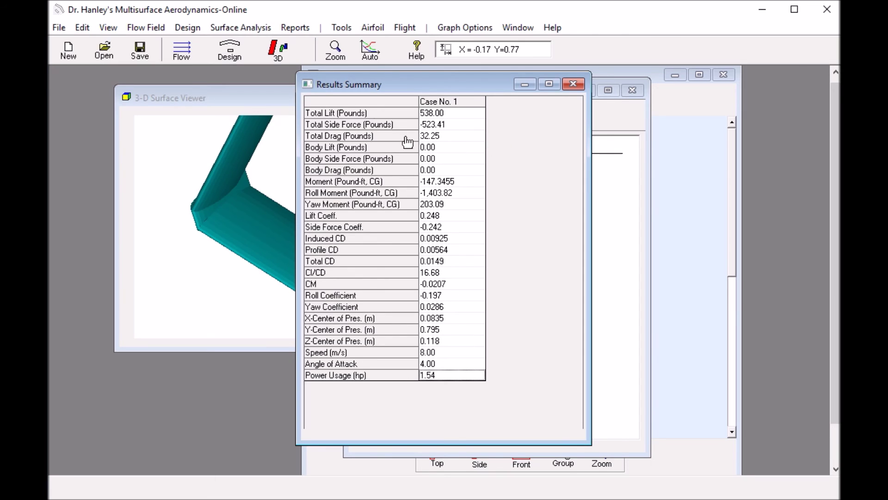
drag(364, 87, 220, 102)
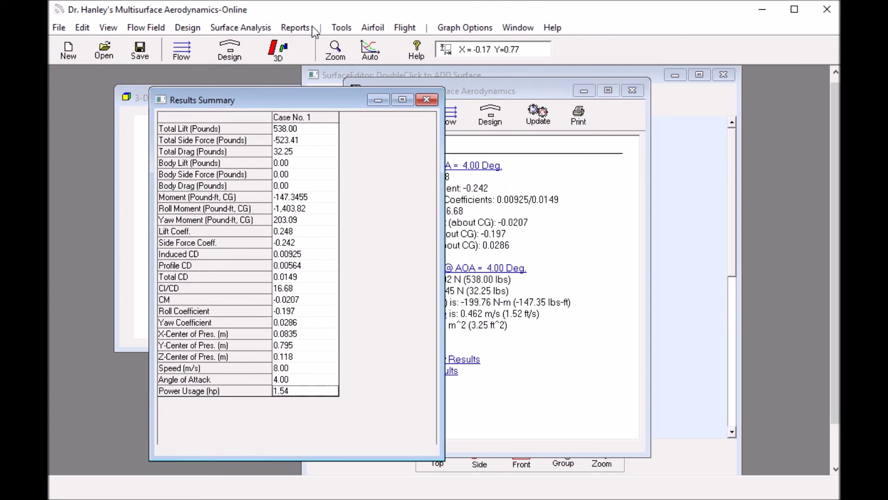
Open the Individual Surface Table and resize it to show Surfaces 1 to 3
click(293, 32)
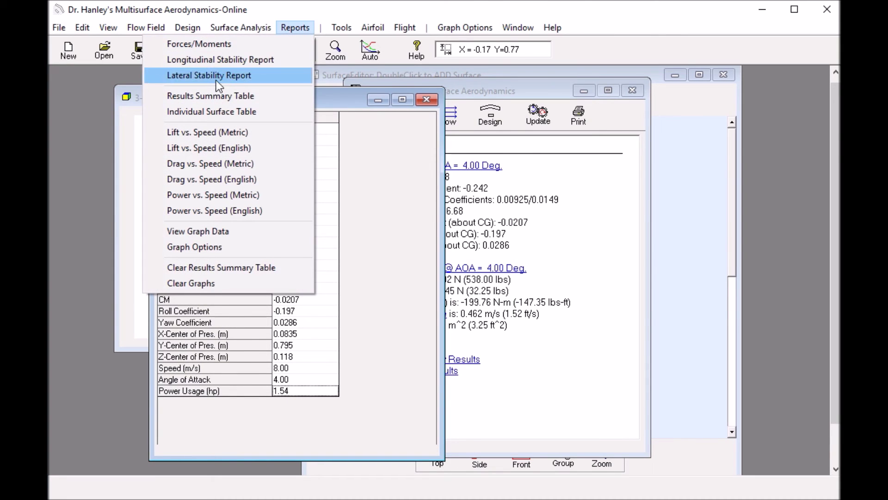
click(205, 113)
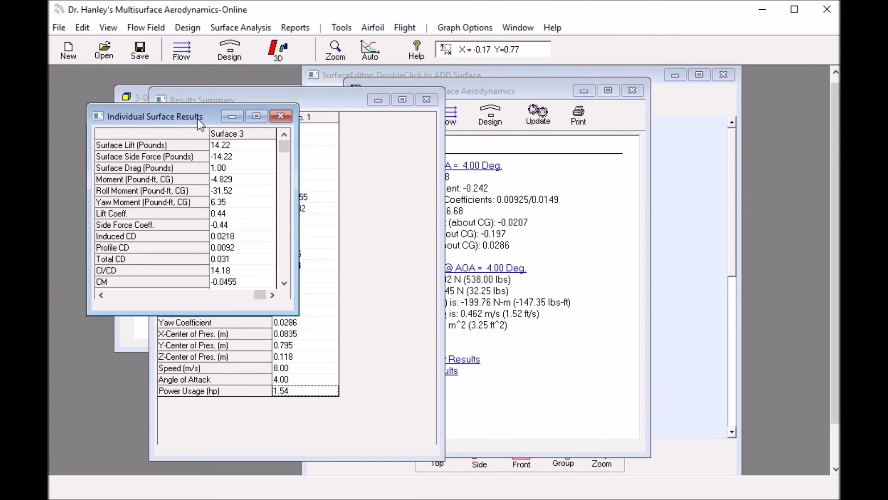
drag(268, 116, 603, 127)
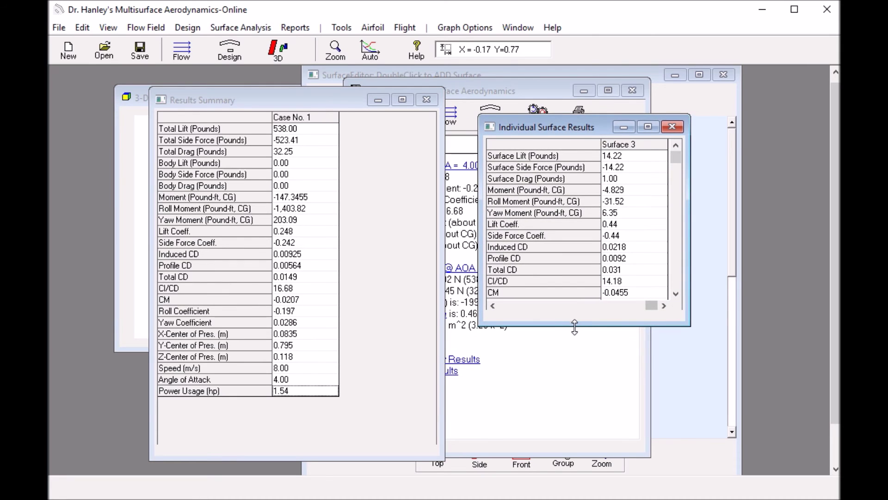
click(580, 359)
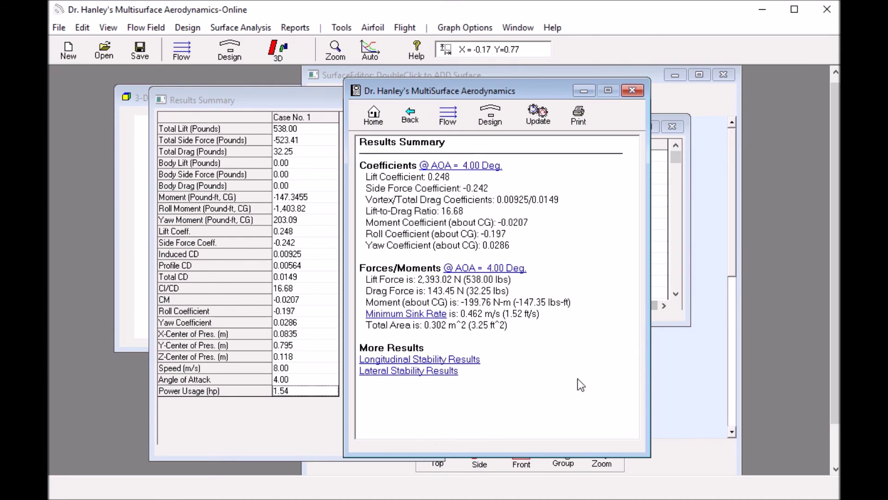
click(658, 174)
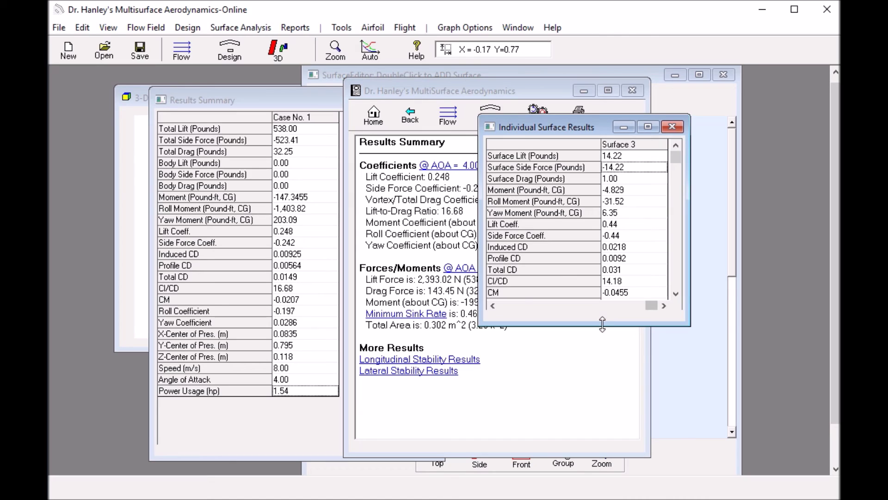
drag(604, 325, 601, 469)
drag(689, 345, 829, 350)
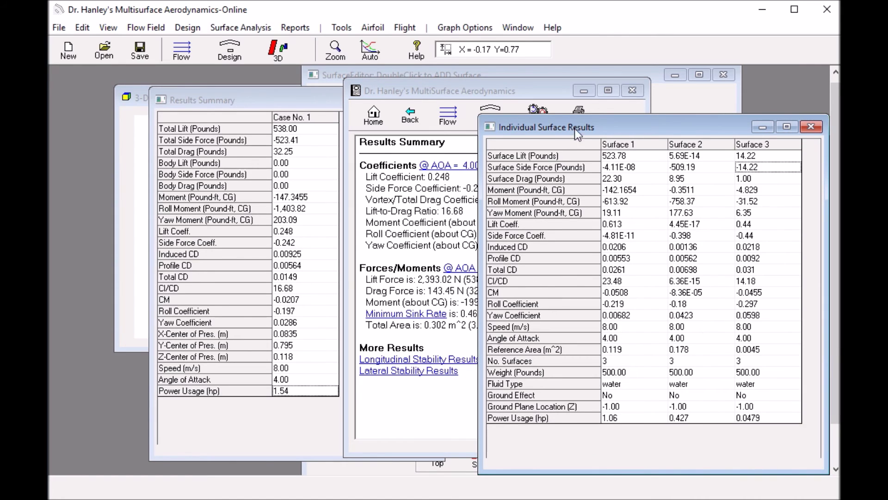
drag(580, 115, 583, 92)
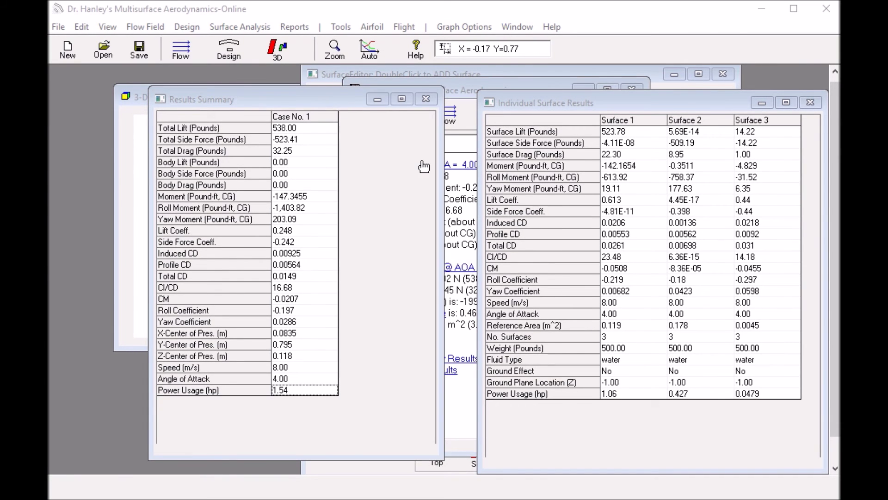
drag(257, 93, 255, 140)
Fit the whole hydrofoil in the 3-D view with Auto and rotate it to show the L shape
click(248, 99)
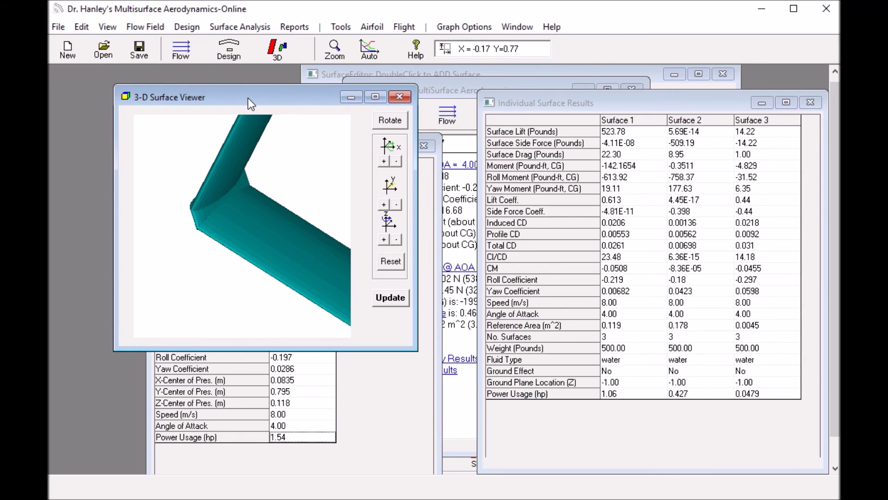
click(358, 54)
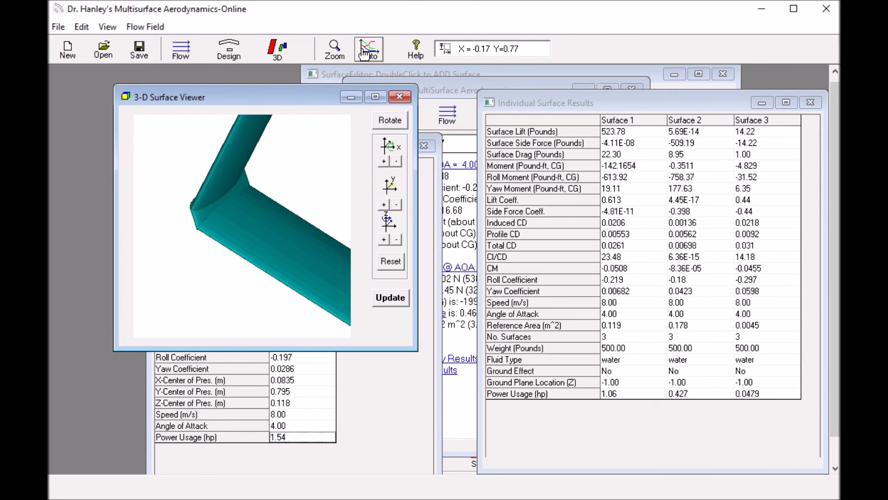
drag(286, 170, 355, 117)
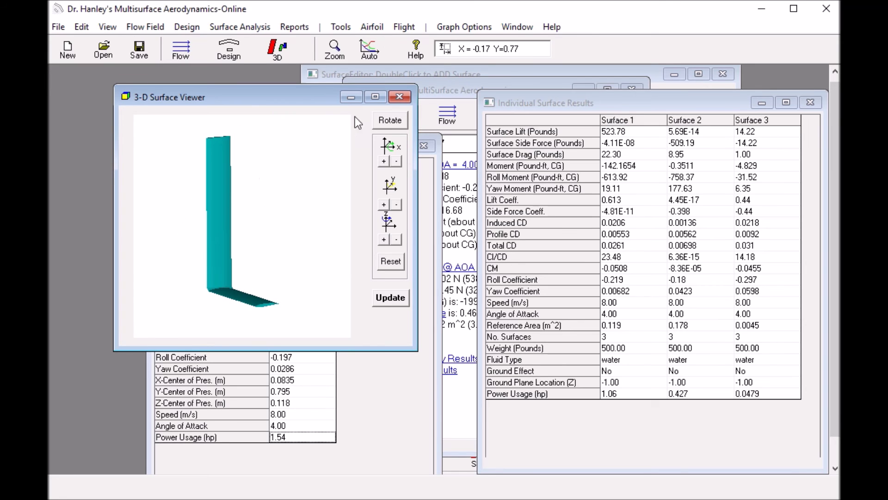
Move the text report aside, then select Surface 1 and open its settings
click(437, 89)
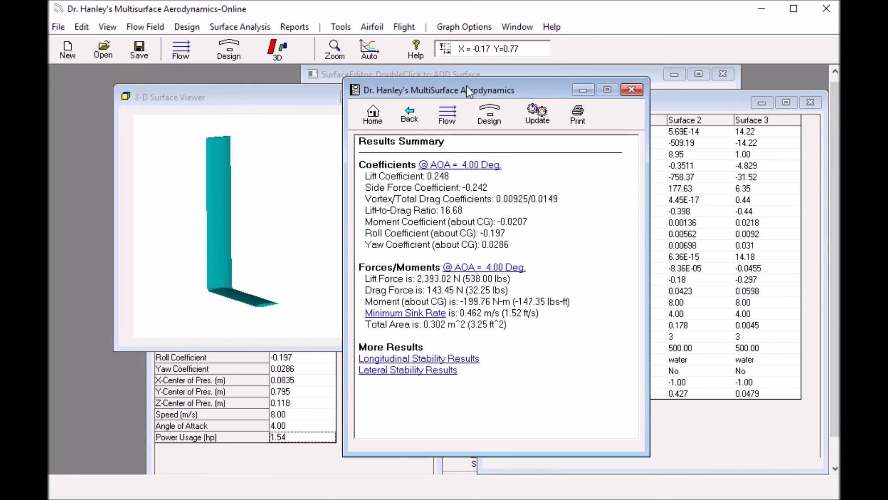
drag(437, 88, 279, 142)
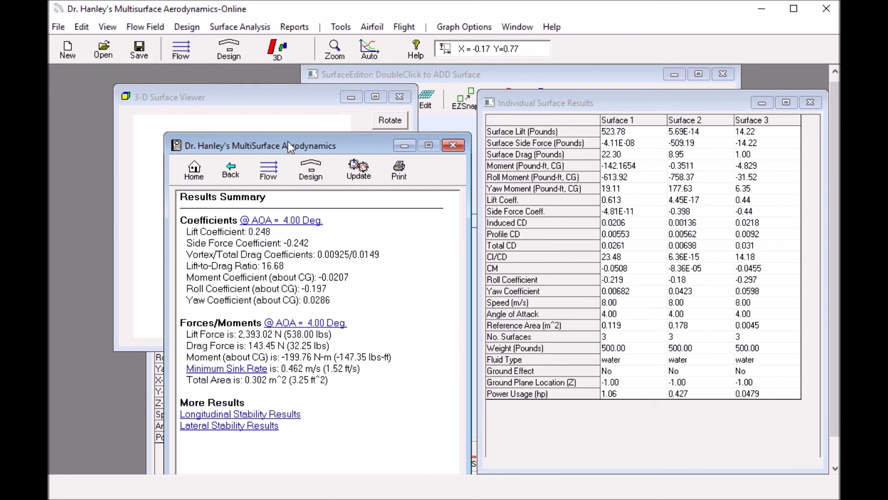
click(479, 76)
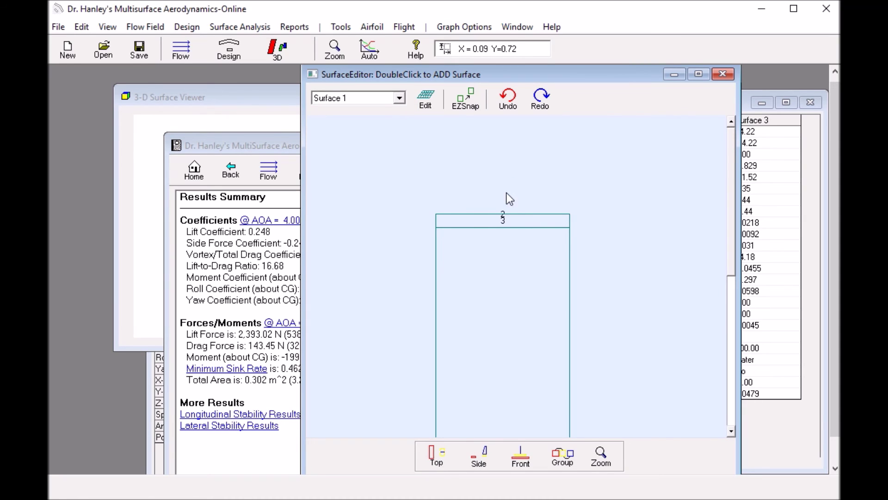
click(539, 277)
click(401, 115)
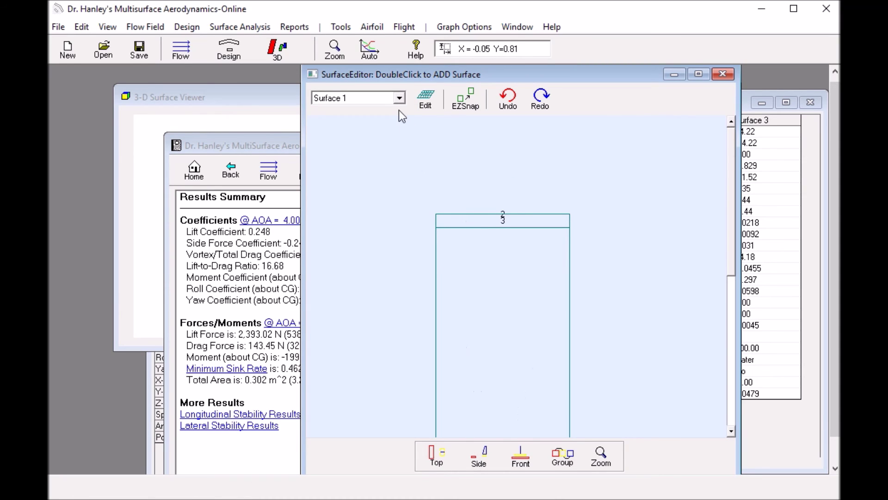
click(426, 104)
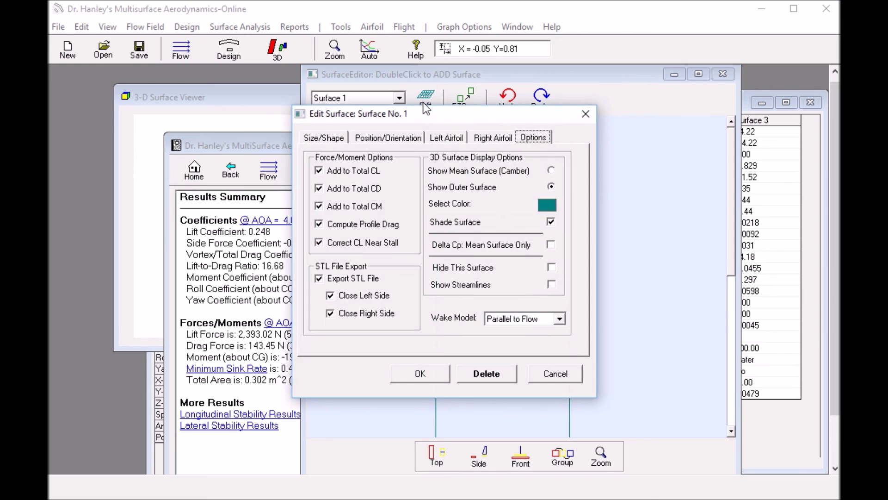
click(335, 140)
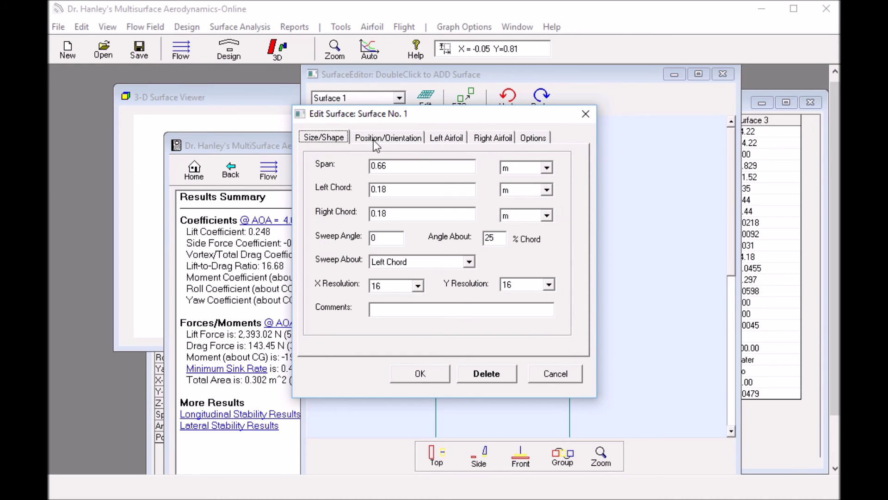
Modify Surface 1's left EPPLER 817 HYDR airfoil to 12.6% thickness and 1.7% camber
click(440, 139)
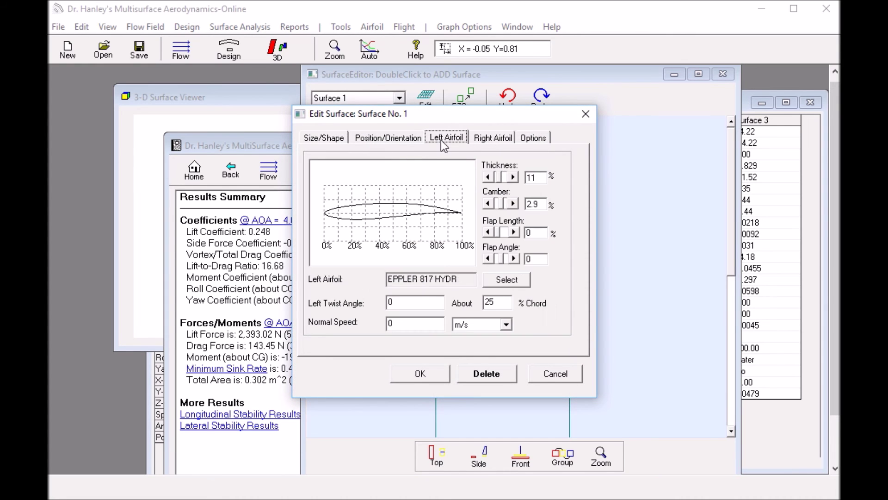
click(498, 284)
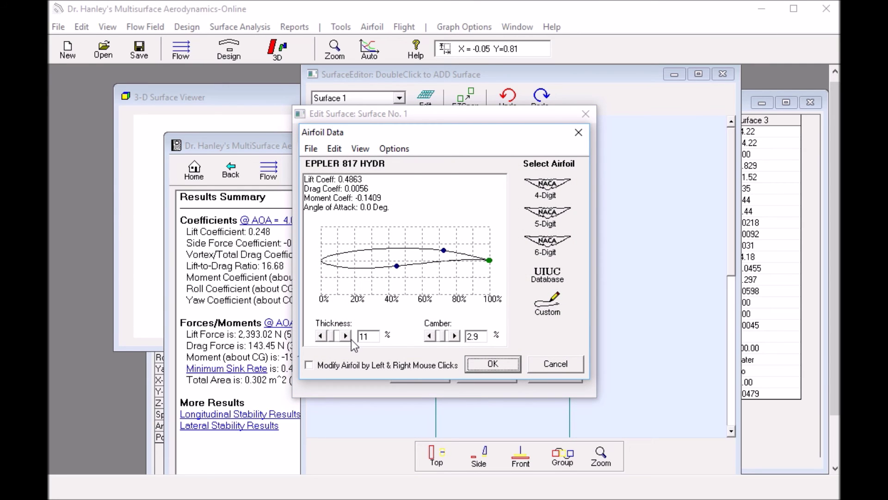
click(325, 366)
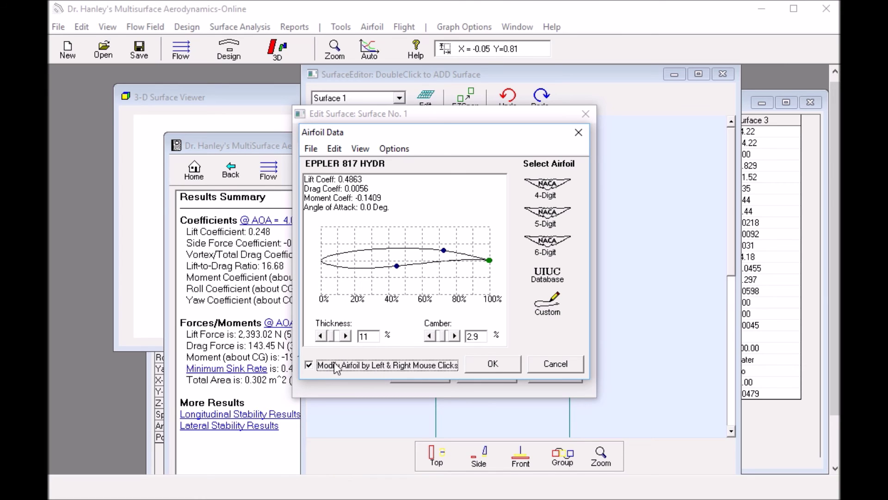
click(375, 337)
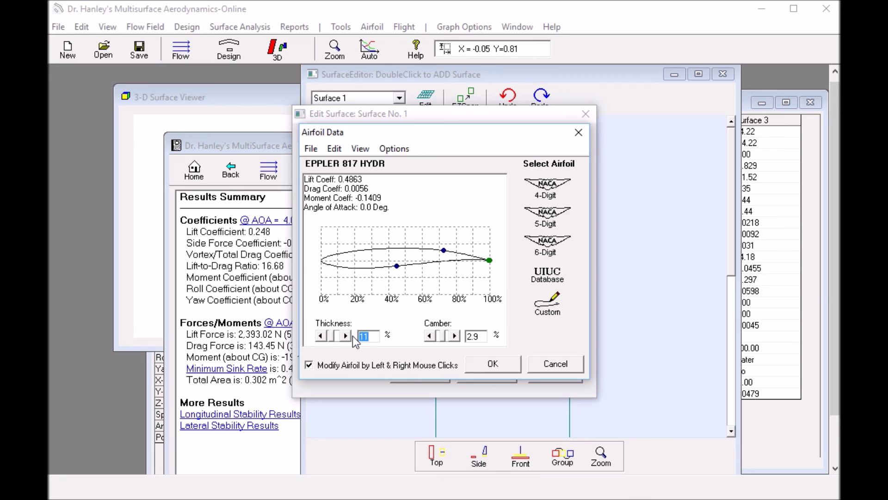
text(12)
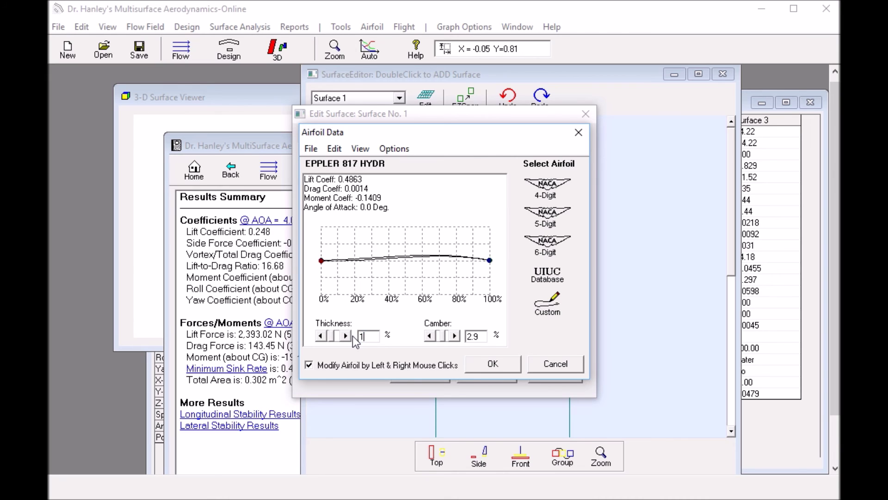
text(.6)
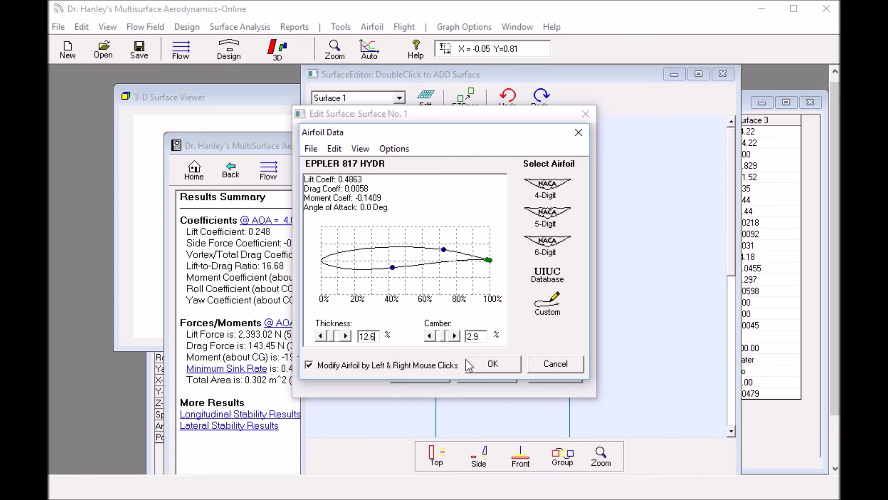
key(Tab)
text(1.7)
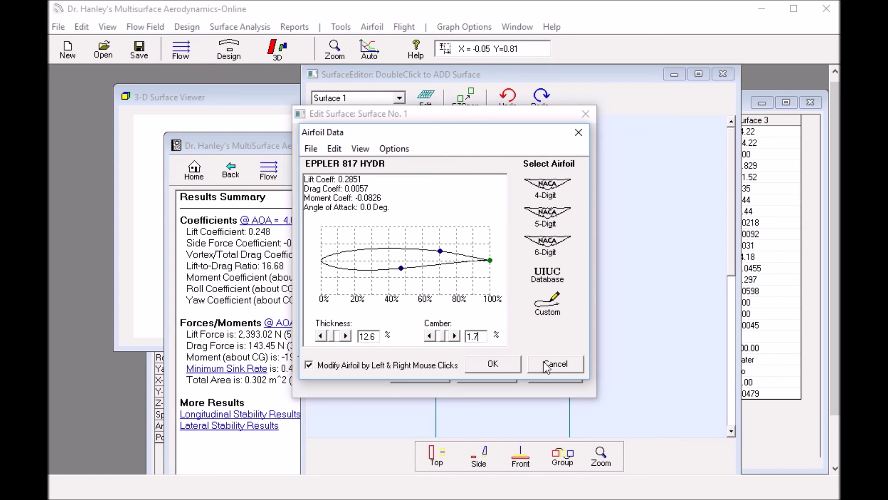
click(493, 363)
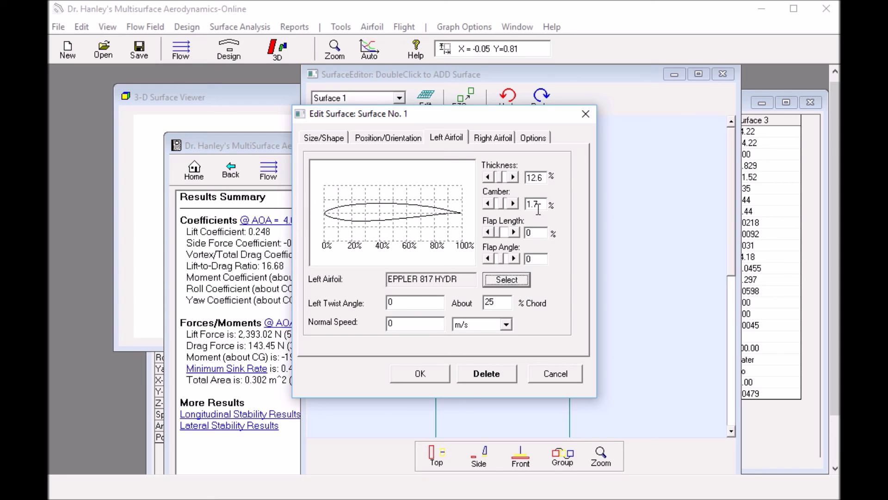
Give Surface 1's right end the same modified airfoil and apply the changes
click(493, 137)
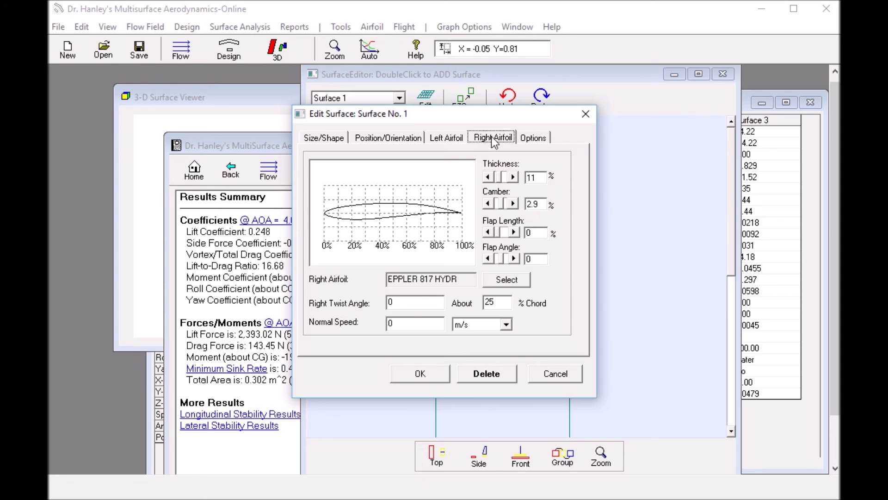
click(502, 280)
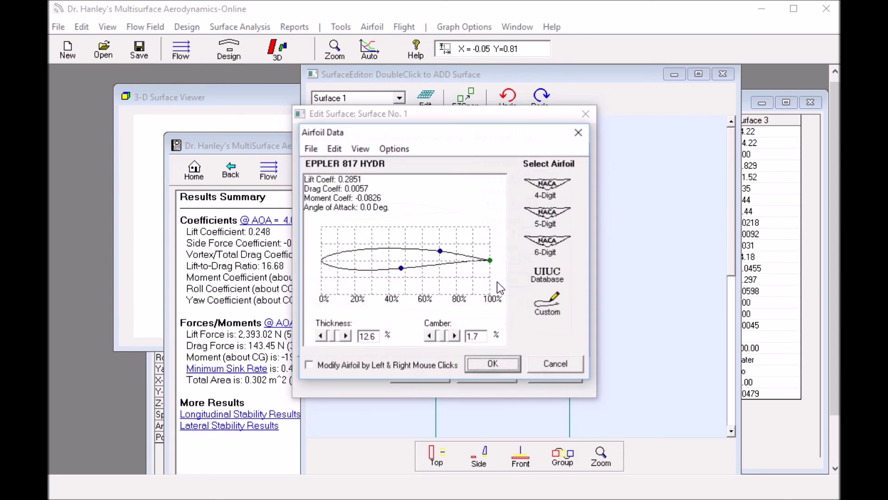
click(484, 363)
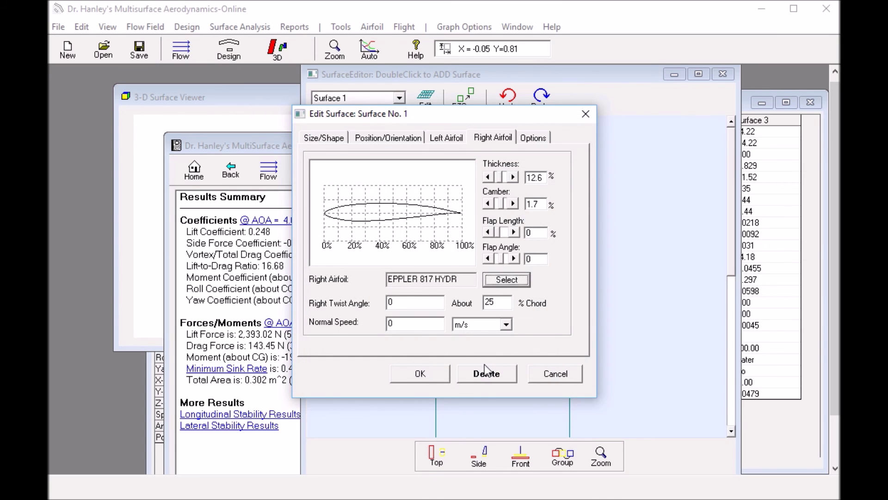
click(421, 373)
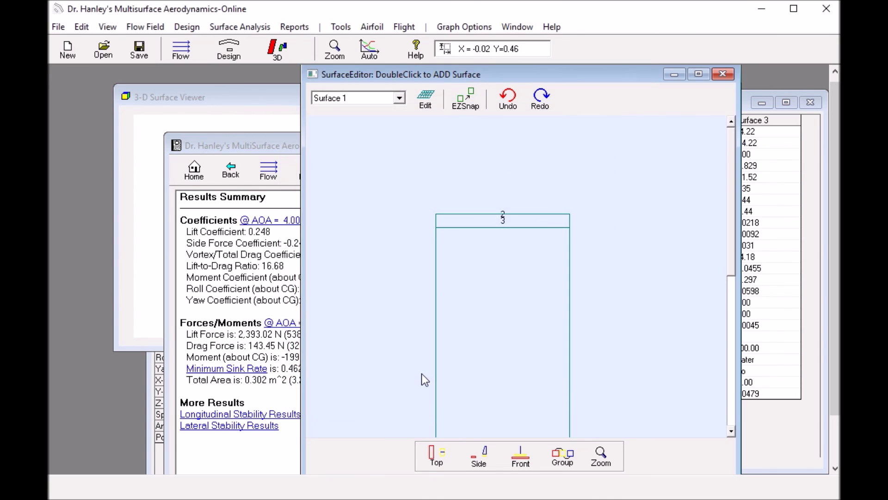
Set Surface 2's right and left airfoils to EPPLER 817 HYDR at 12.6% thickness, 1.7% camber
click(399, 98)
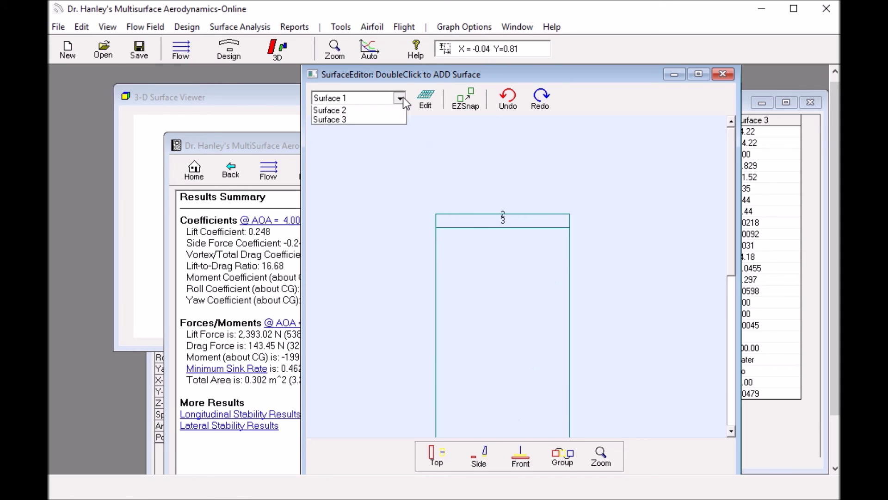
click(373, 121)
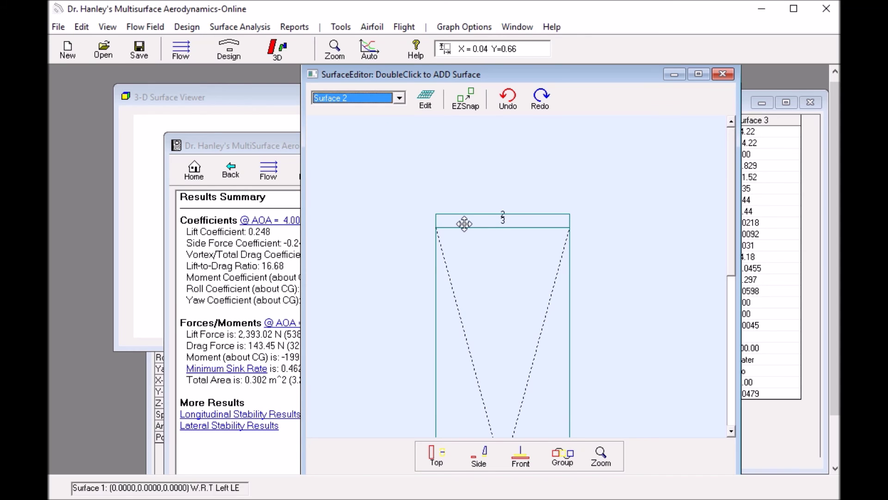
click(426, 104)
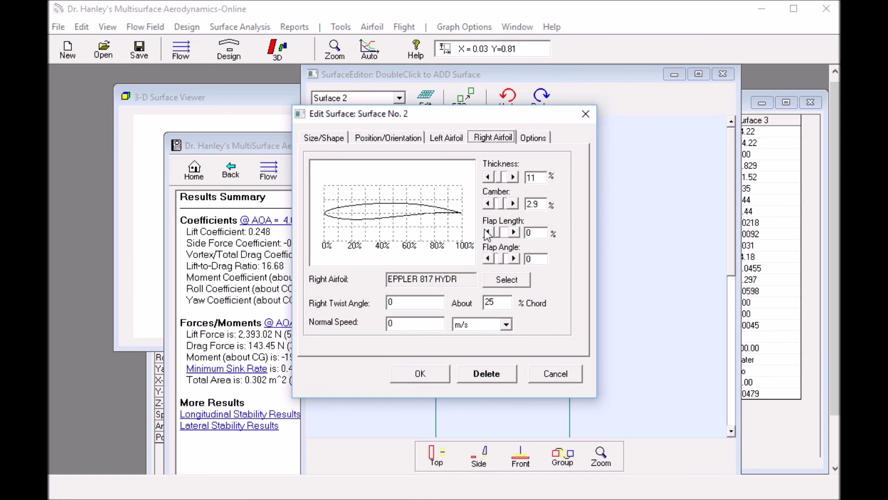
click(505, 283)
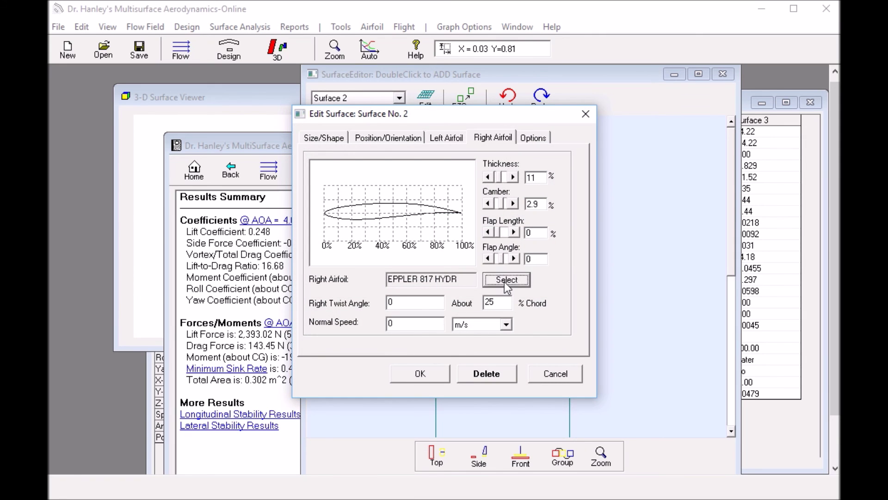
click(506, 362)
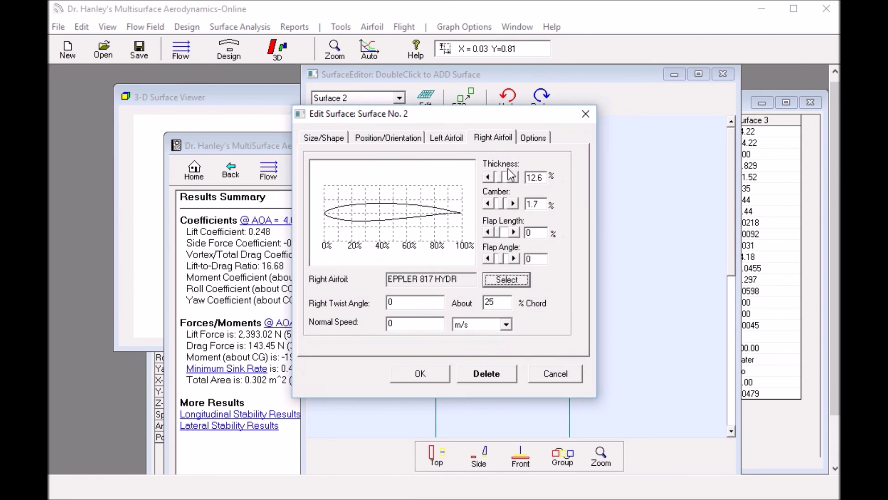
click(443, 136)
click(505, 279)
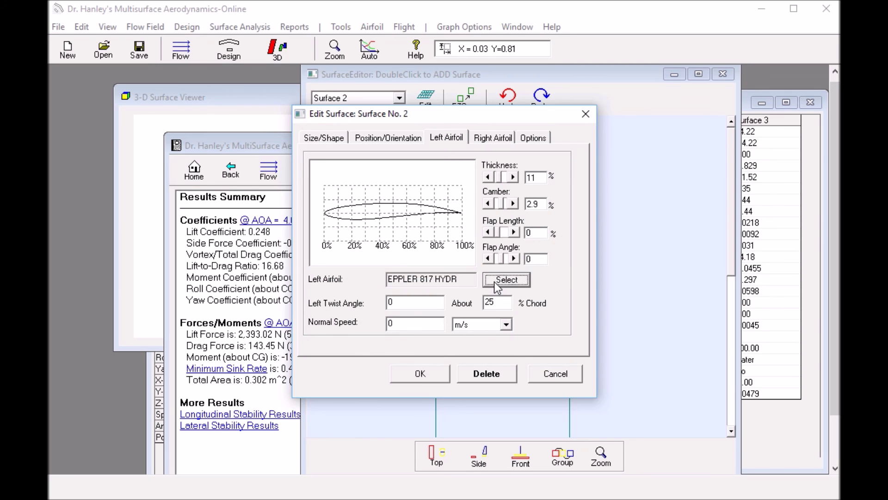
click(490, 364)
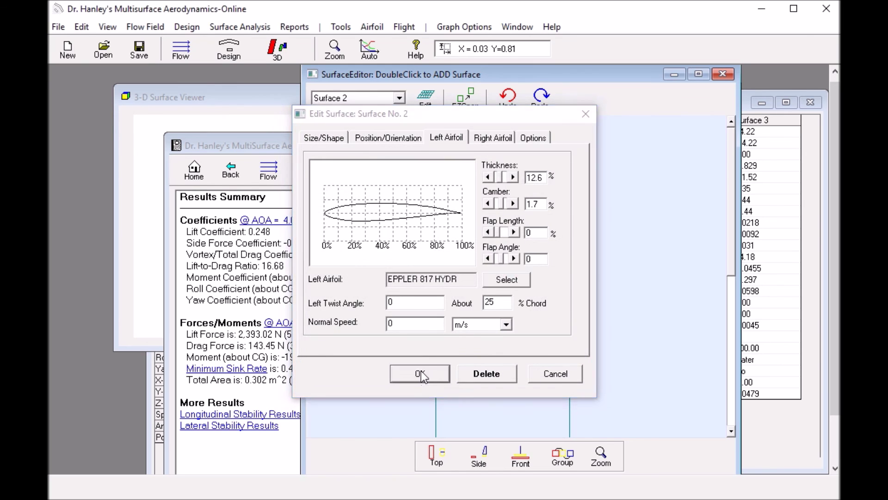
click(419, 373)
Apply the same 12.6% thick, 1.7% camber EPPLER 817 HYDR airfoil to both ends of Surface 3
click(400, 99)
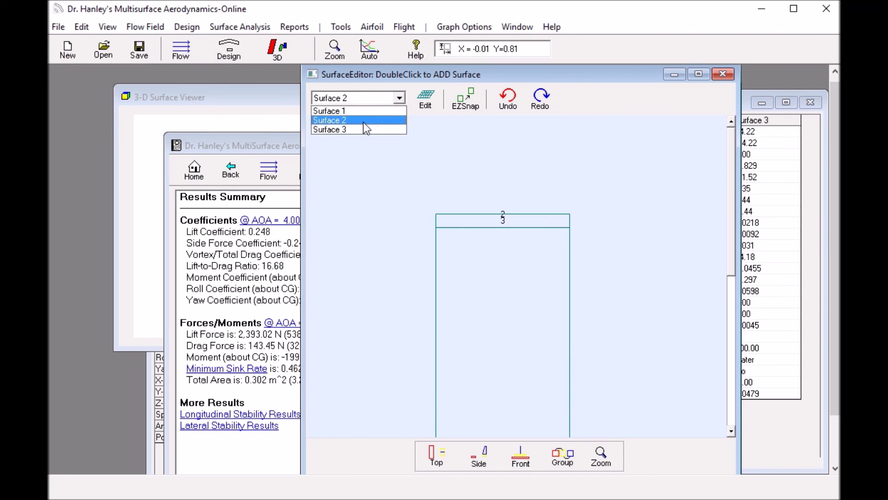
click(357, 130)
click(424, 108)
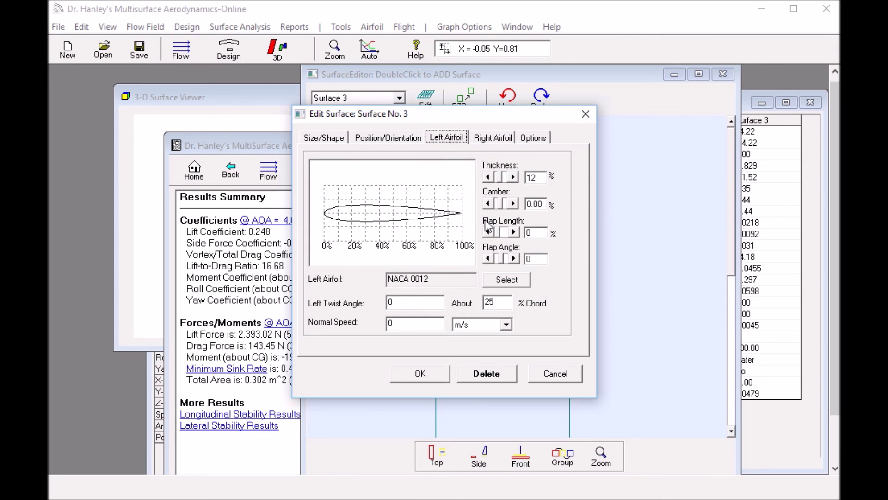
click(506, 280)
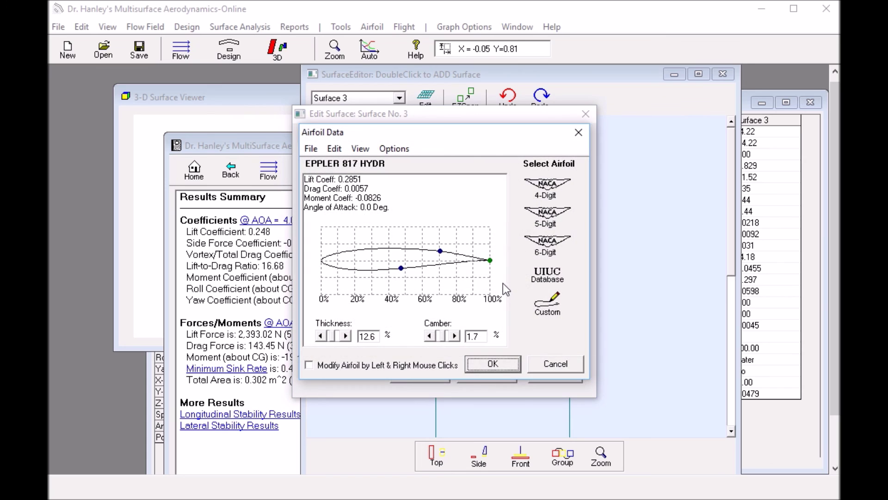
click(492, 365)
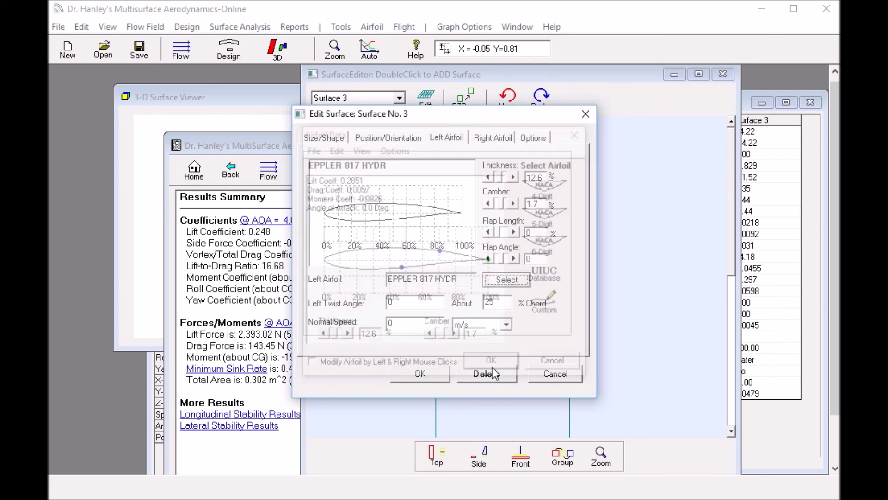
click(484, 139)
click(496, 280)
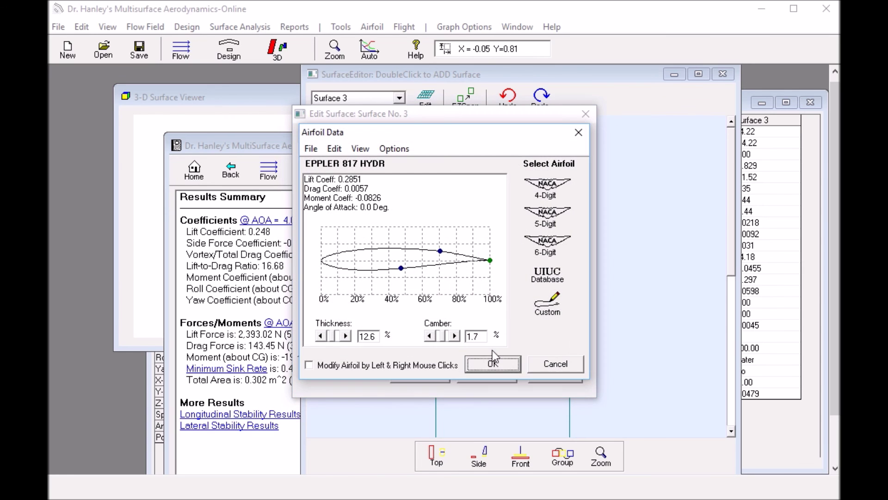
click(492, 364)
click(422, 372)
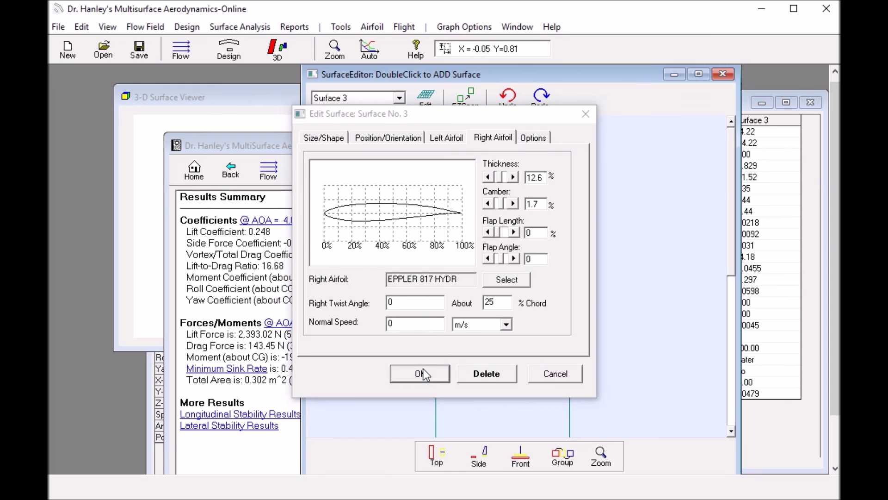
click(188, 116)
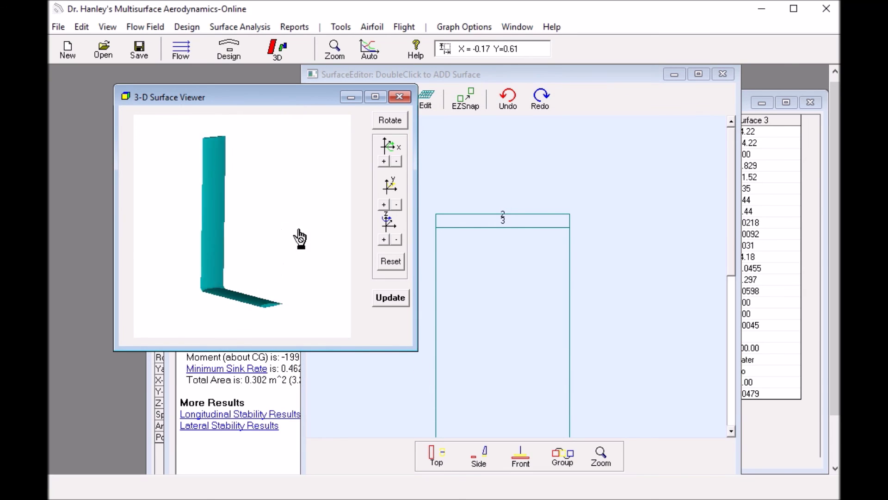
Tilt and zoom the 3-D view onto the L-foil's corner, then open the Reports menu
drag(300, 238, 293, 220)
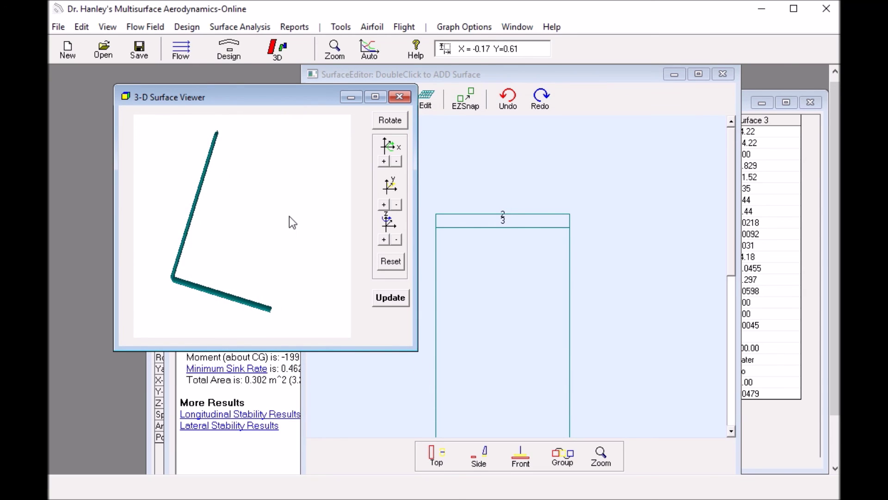
click(338, 52)
click(184, 293)
click(322, 256)
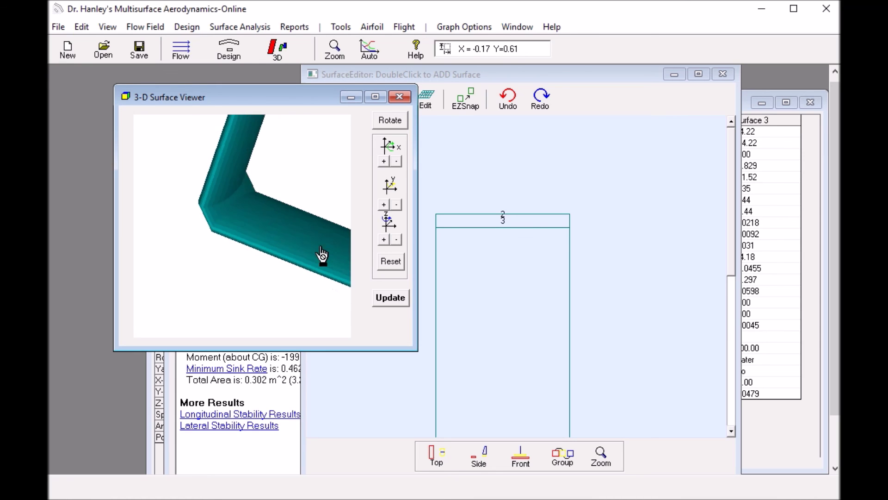
drag(323, 256, 328, 253)
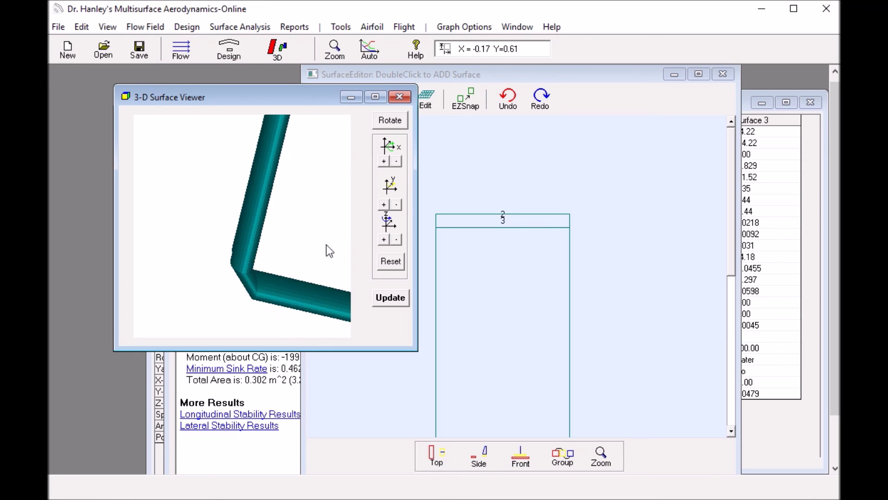
drag(256, 267, 263, 277)
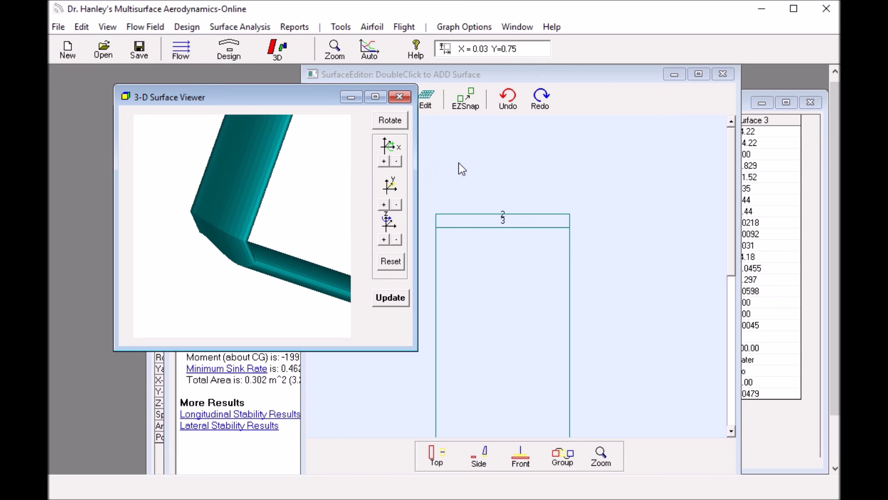
click(293, 28)
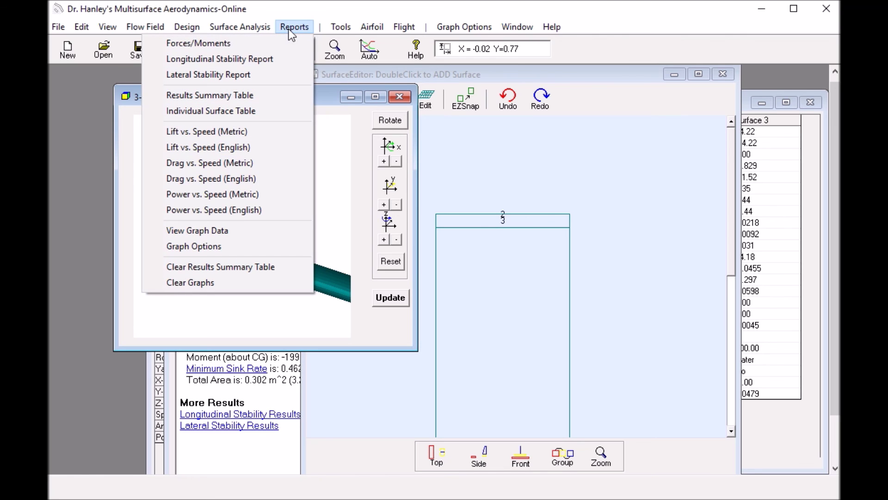
Show Forces/Moments and enlarge the summary: lift 1,856.33 N, drag 108.78 N, L/D 17.07
click(272, 43)
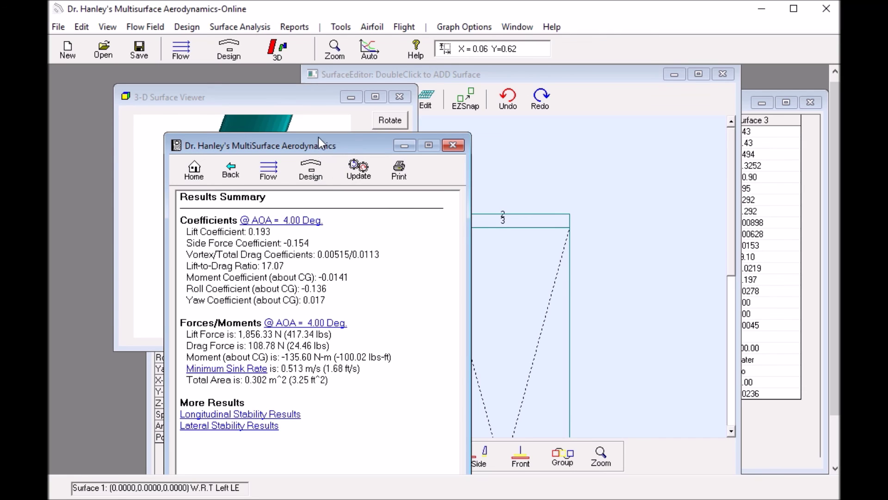
drag(319, 141, 333, 111)
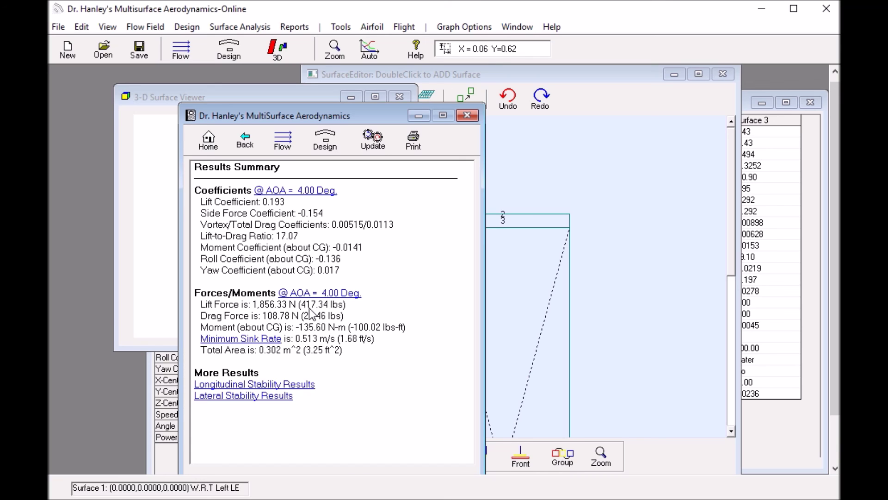
drag(356, 103, 356, 87)
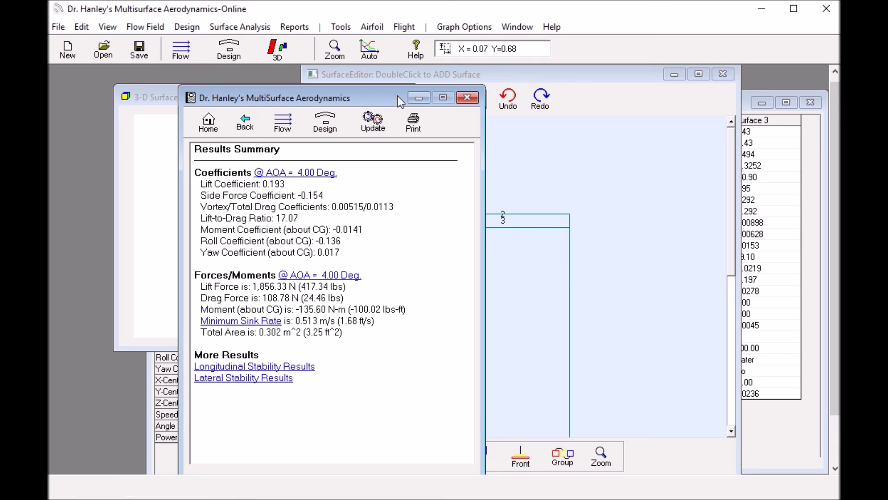
click(507, 162)
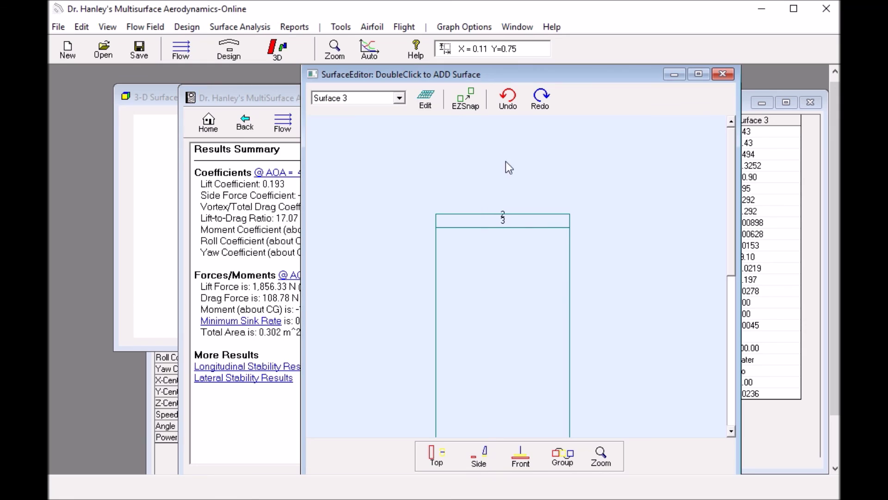
Fit the foil in the 3-D viewer, turn it to a front view, and zoom-box the bend and tip
click(171, 159)
click(370, 49)
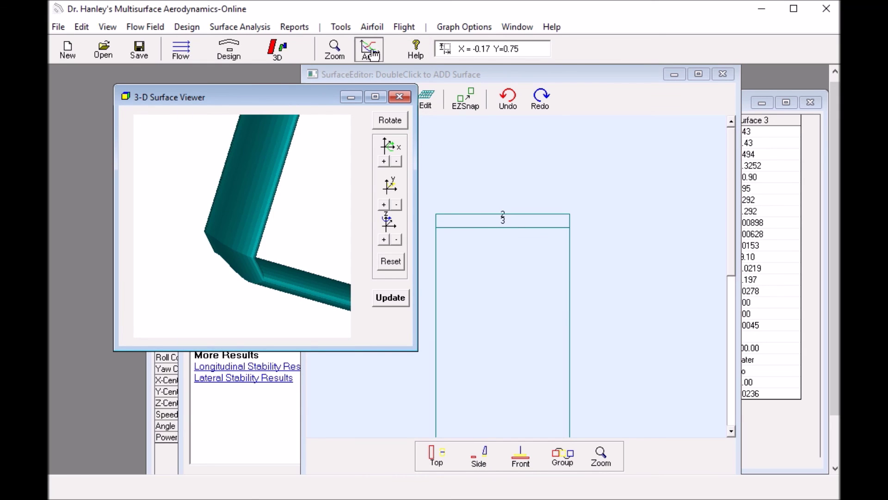
drag(286, 182, 228, 188)
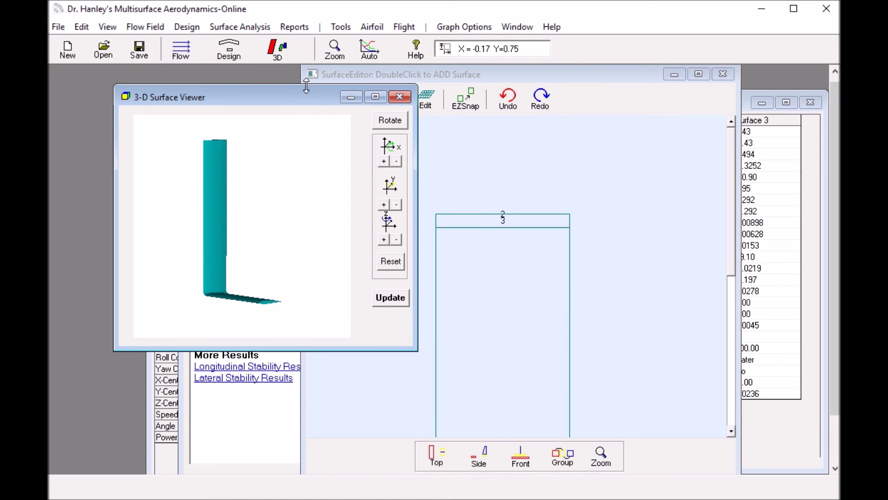
click(343, 55)
drag(192, 214, 287, 330)
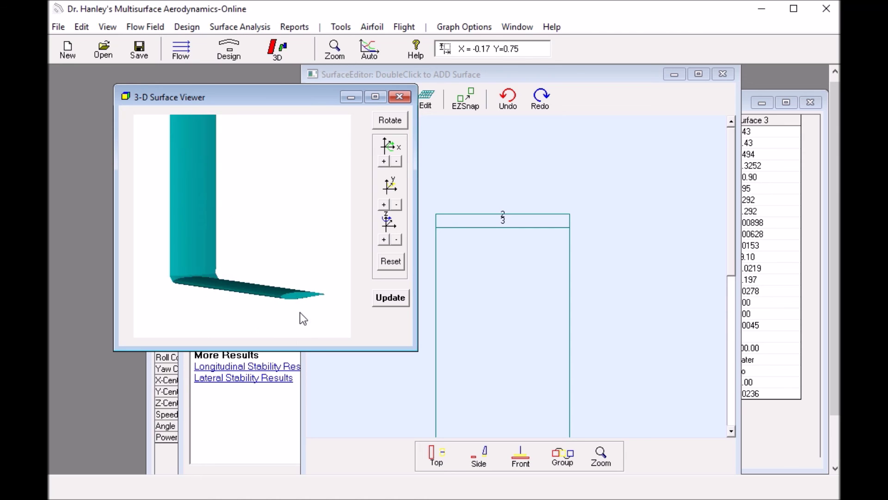